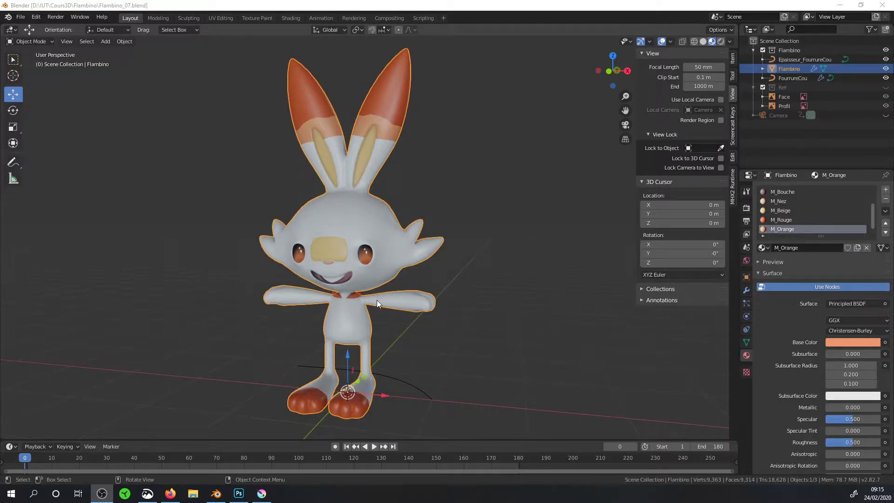
- Zoom in on the character and select the FourrureCou collar
scroll(362, 316, up, 1)
scroll(362, 282, up, 1)
scroll(364, 294, up, 1)
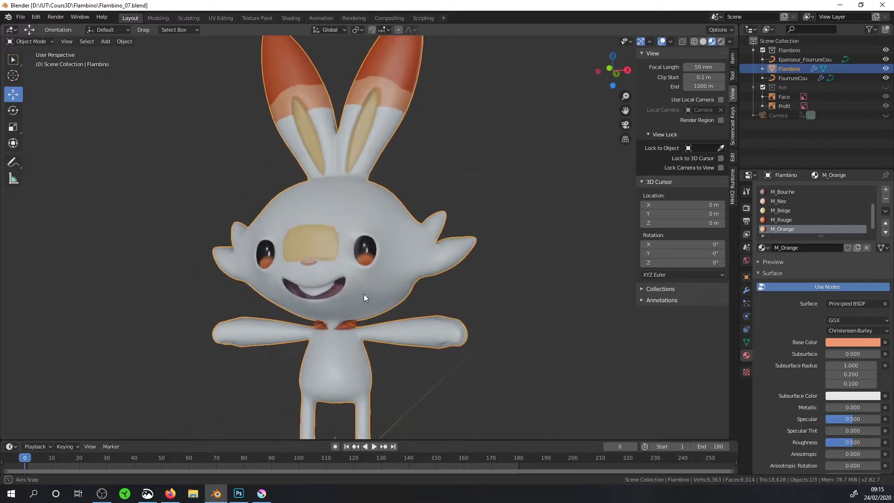
scroll(364, 325, up, 1)
mouse_move(365, 319)
shift+middle_down()
mouse_move(375, 241)
mouse_move(330, 256)
mouse_move(211, 258)
mouse_move(331, 290)
mouse_move(329, 274)
shift+middle_up()
click(374, 237)
- Orbit around the collar from the front view, then browse the Object menu's Convert to options
key(KP_1)
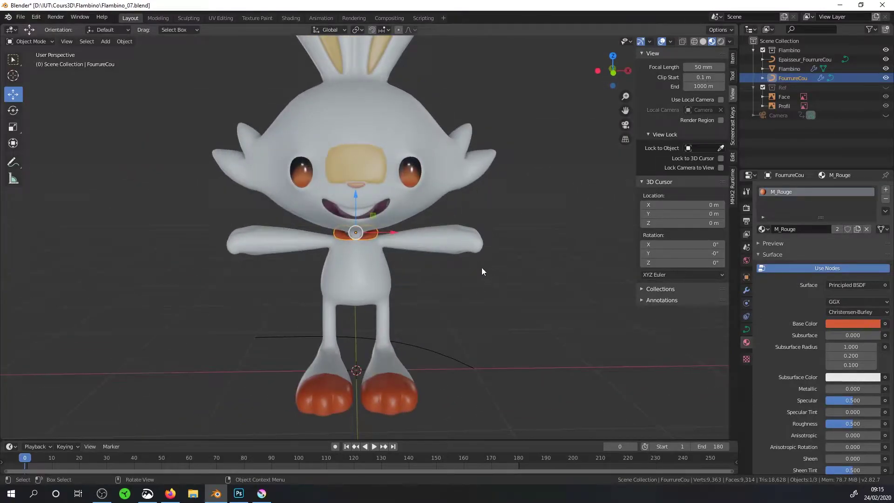
mouse_move(481, 267)
middle_down()
mouse_move(420, 267)
mouse_move(599, 178)
middle_up()
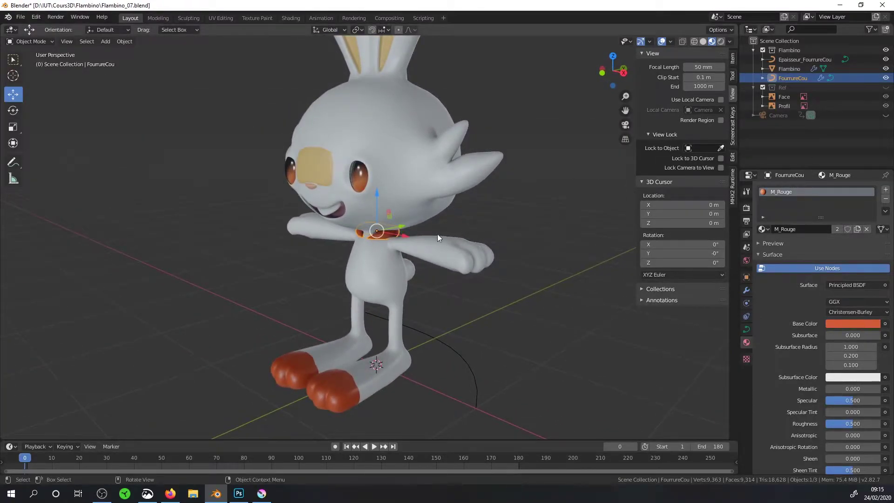
scroll(437, 237, up, 2)
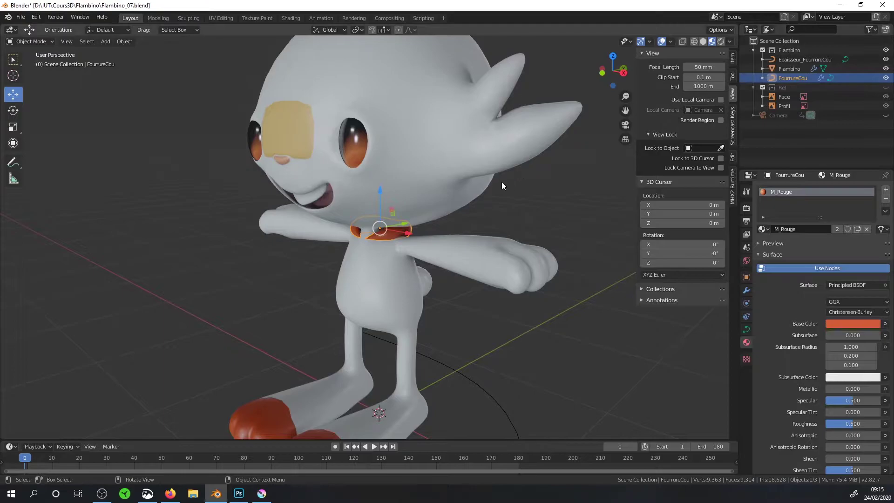
mouse_move(502, 185)
middle_down()
mouse_move(423, 216)
mouse_move(425, 190)
mouse_move(426, 209)
mouse_move(509, 317)
middle_up()
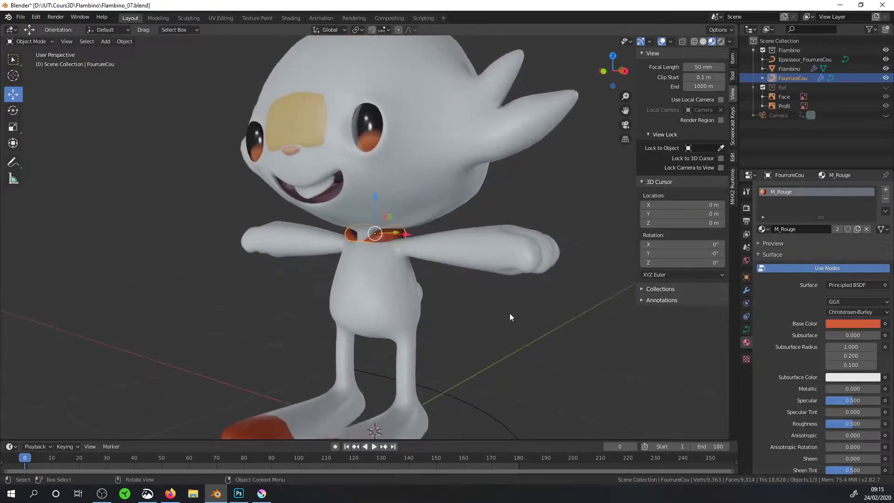
click(105, 41)
click(120, 41)
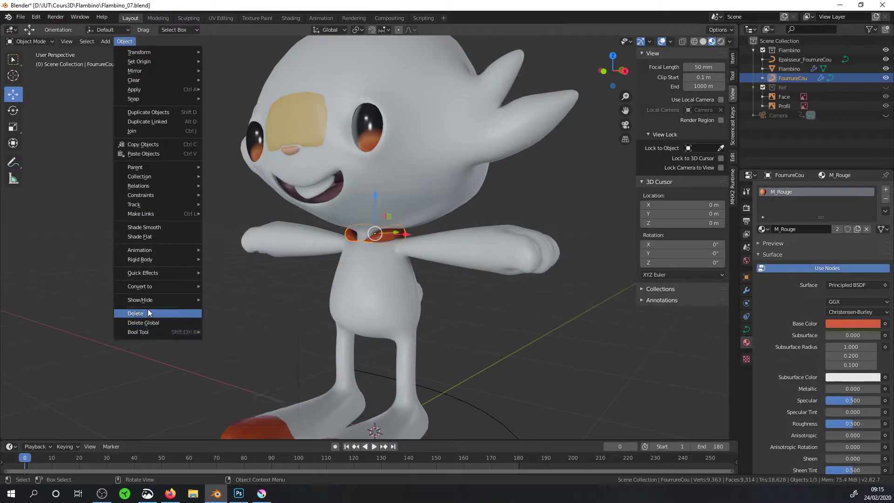
mouse_move(140, 286)
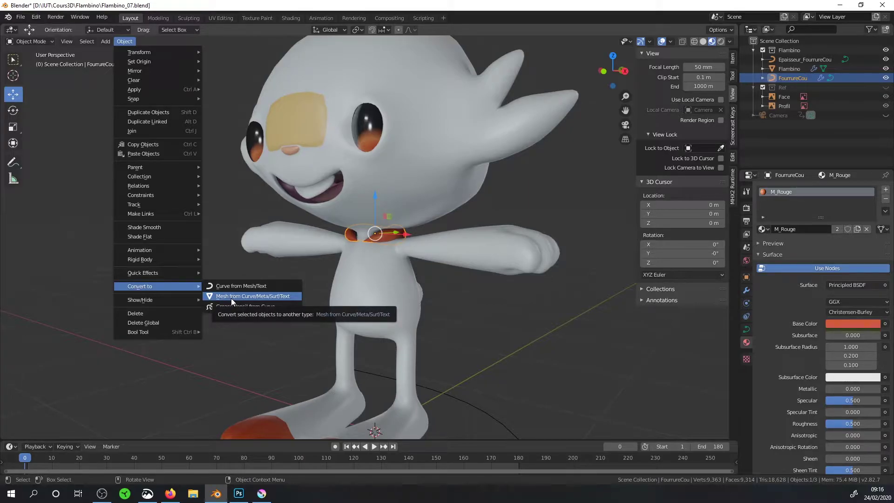
- Convert the FourrureCou collar to a mesh and delete the Epaisseur_FourrureCou curve
click(223, 297)
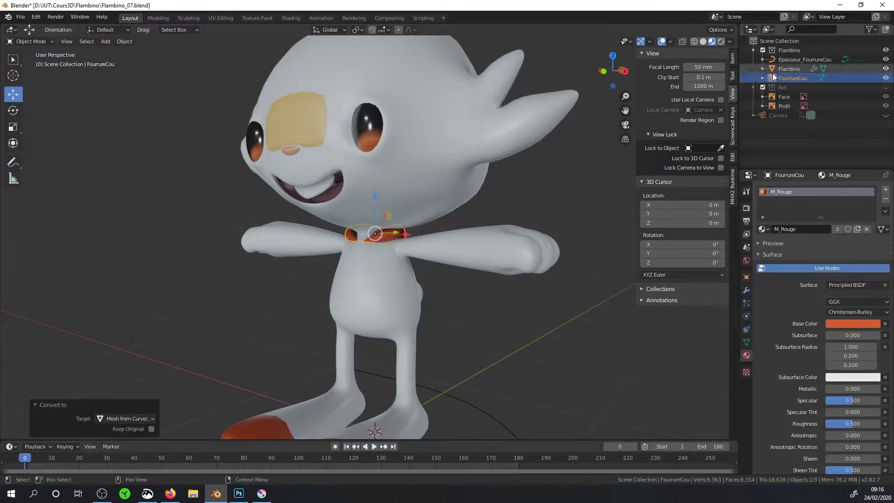
scroll(373, 236, up, 2)
key(Tab)
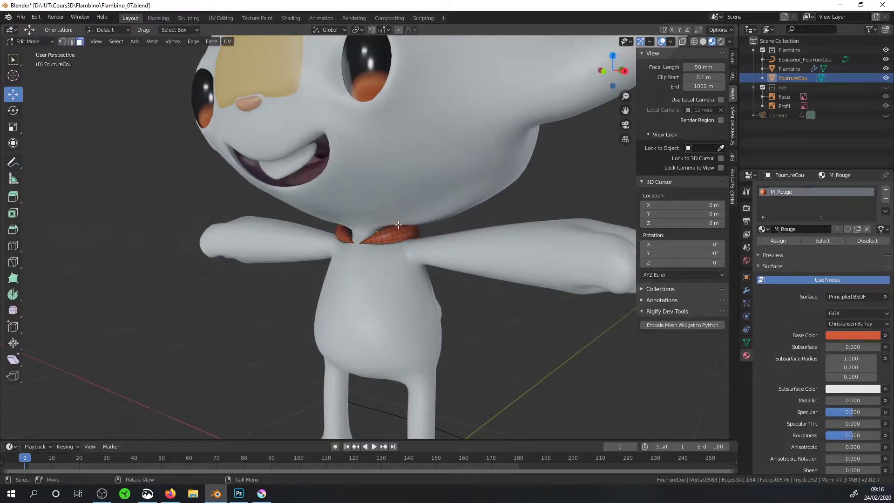
key(Tab)
scroll(416, 348, down, 5)
click(445, 361)
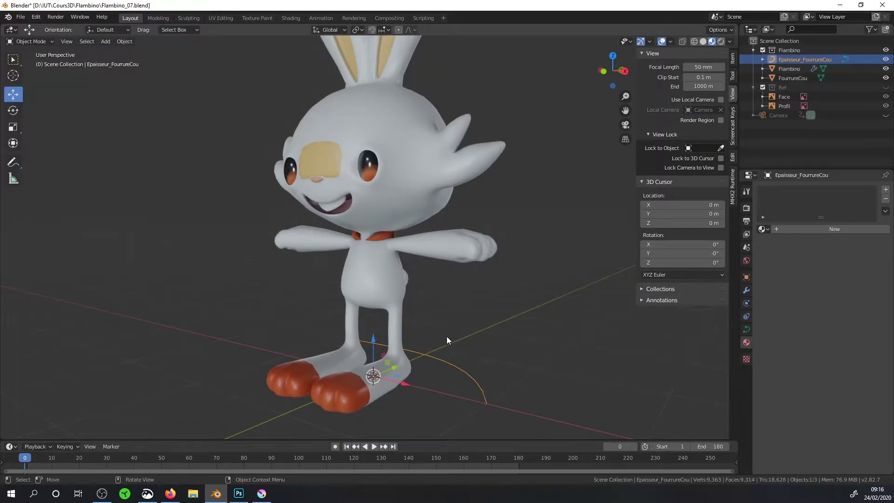
key(Delete)
- Mark an edge loop around the collar mesh as a seam
scroll(435, 285, up, 3)
mouse_move(416, 225)
middle_down()
mouse_move(387, 238)
mouse_move(417, 237)
middle_up()
scroll(410, 214, up, 2)
click(418, 230)
key(Tab)
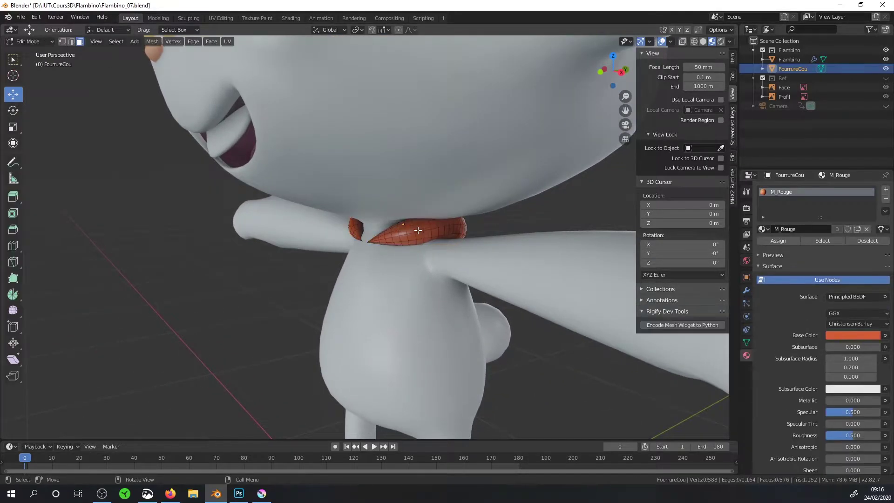
click(71, 42)
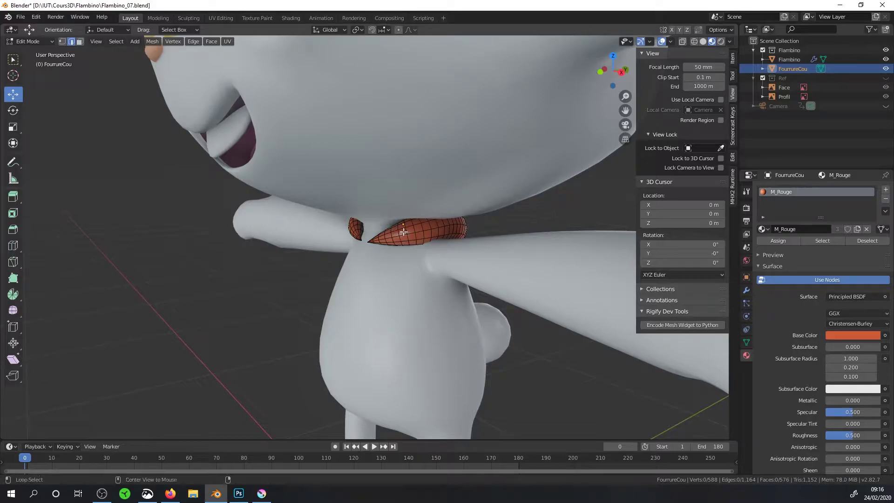
alt+click(403, 231)
mouse_move(403, 231)
middle_down()
mouse_move(427, 219)
mouse_move(412, 233)
middle_up()
key(ctrl+e)
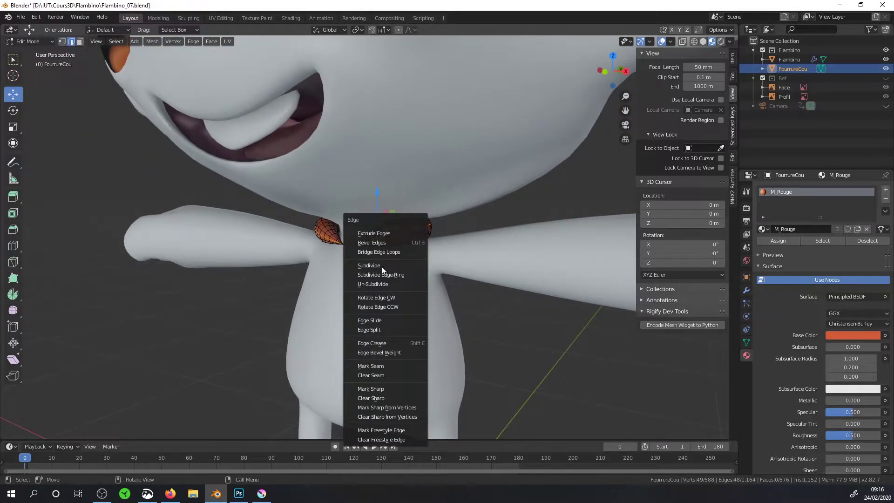
click(382, 366)
- Unwrap the whole collar mesh along its seam
key(a)
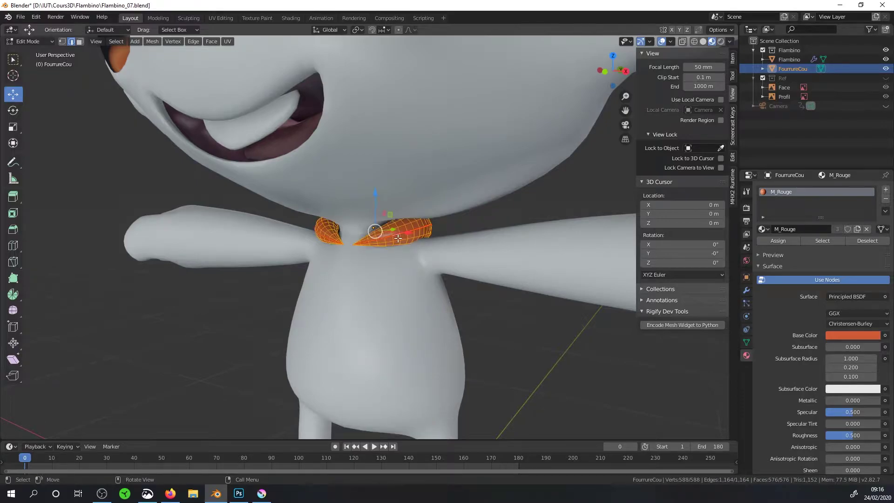
key(u)
click(396, 238)
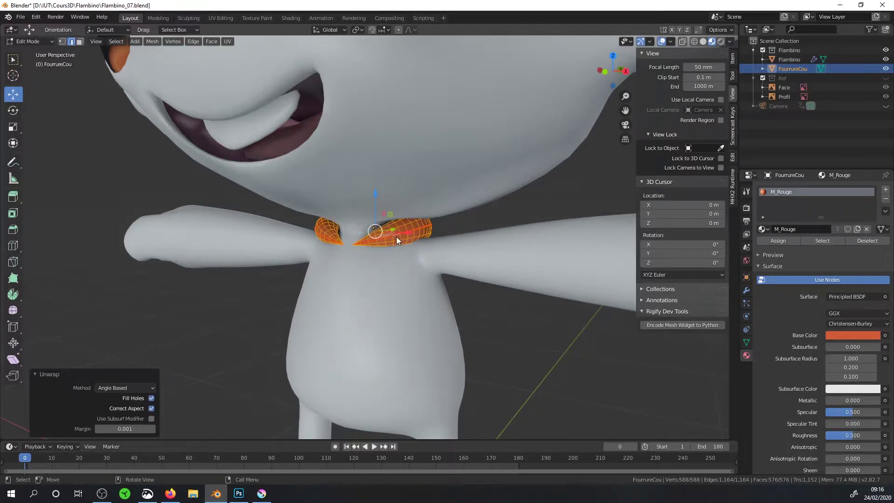
- Add the Flambino body to the selection and switch to the UV Editing workspace
key(Tab)
scroll(396, 236, down, 4)
shift+click(414, 184)
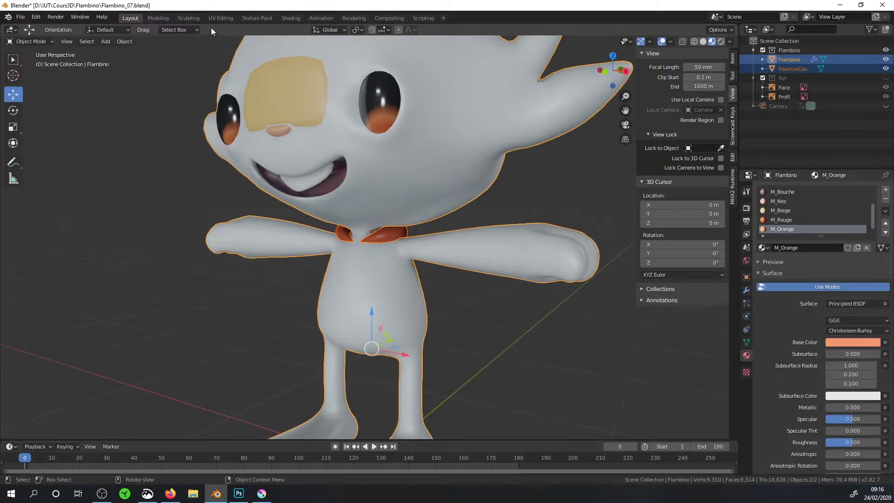
click(221, 18)
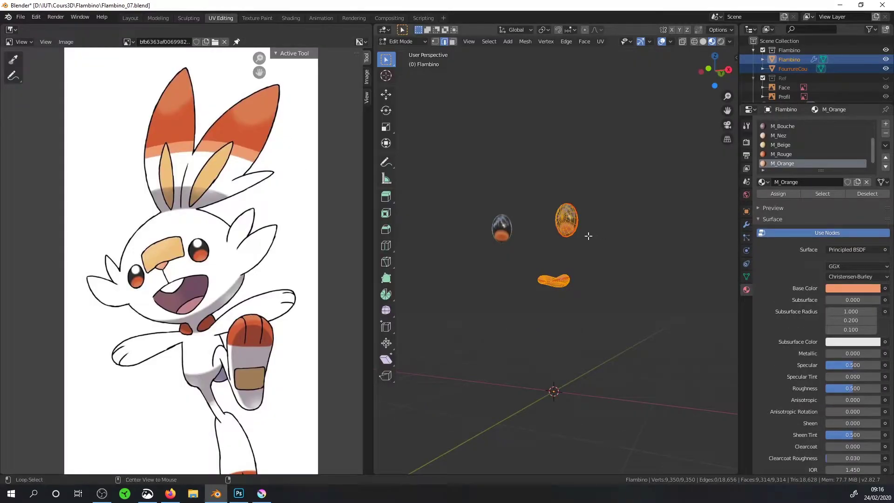
- Turn the image panel into a UV Editor without the reference image
scroll(588, 236, up, 3)
click(9, 29)
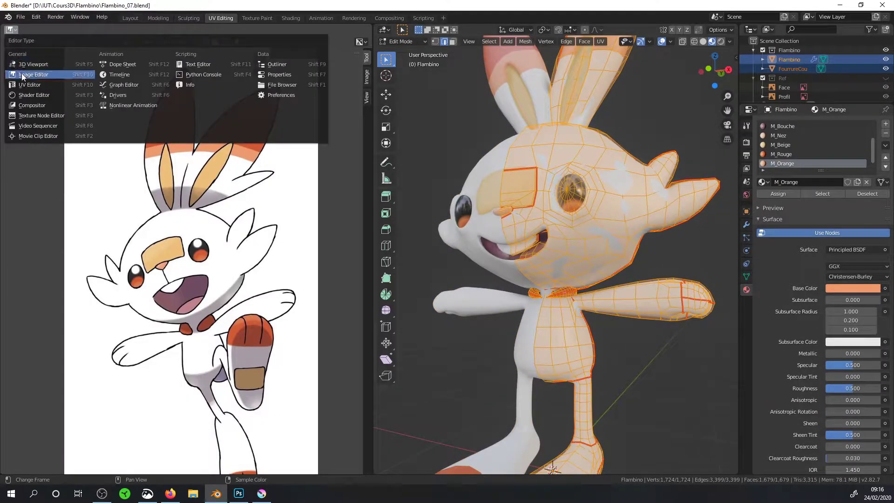
click(29, 84)
scroll(216, 201, down, 2)
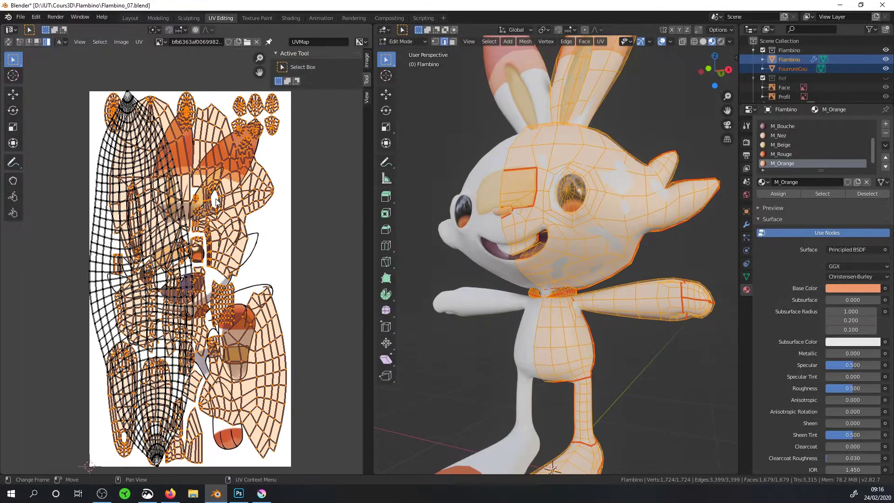
click(257, 42)
scroll(194, 287, up, 4)
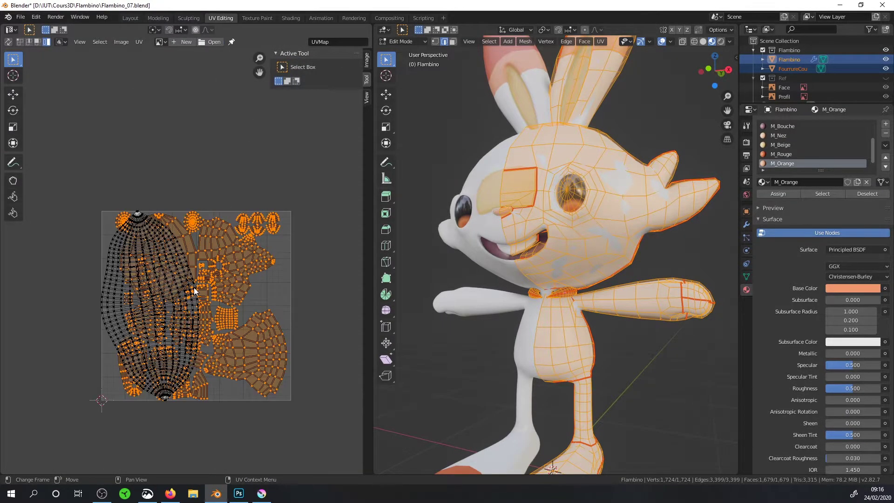
scroll(194, 287, up, 2)
scroll(203, 290, down, 1)
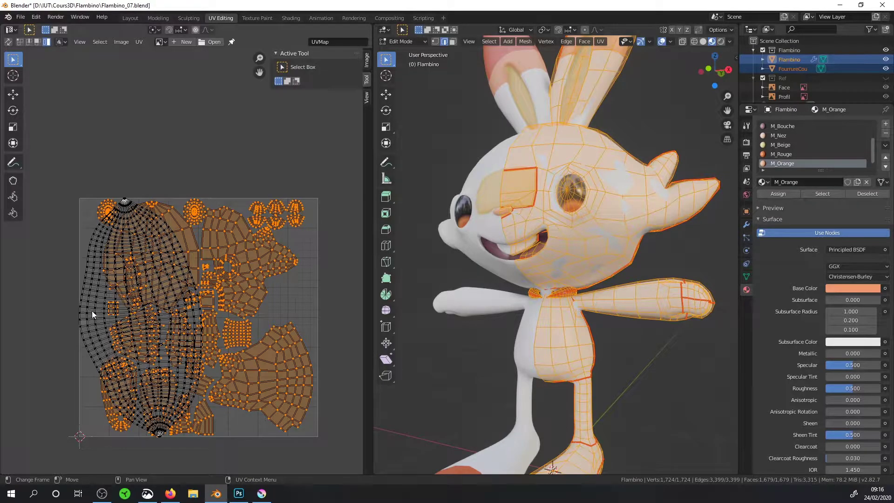
- Shrink the large left UV island and move it to the right edge
key(alt+a)
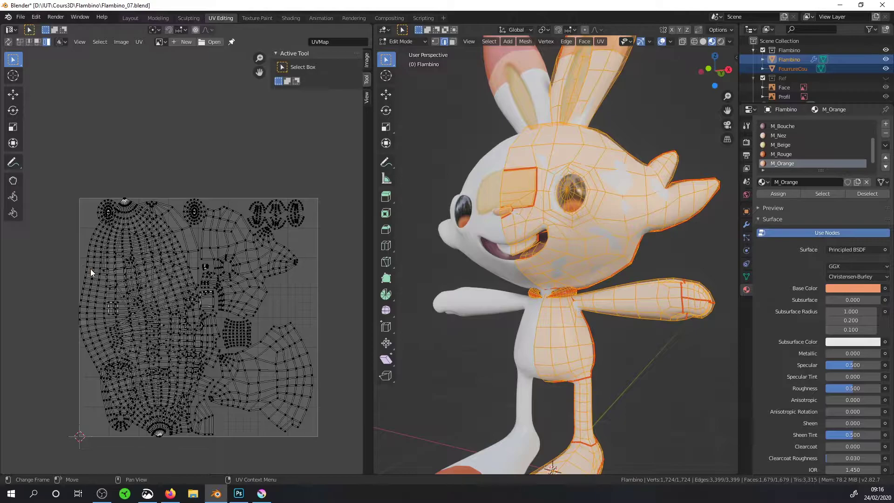
key(l)
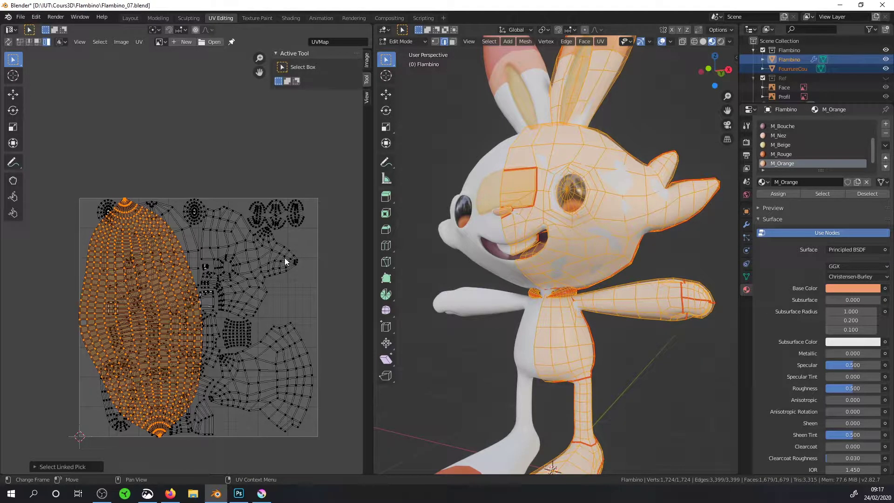
key(s)
click(193, 294)
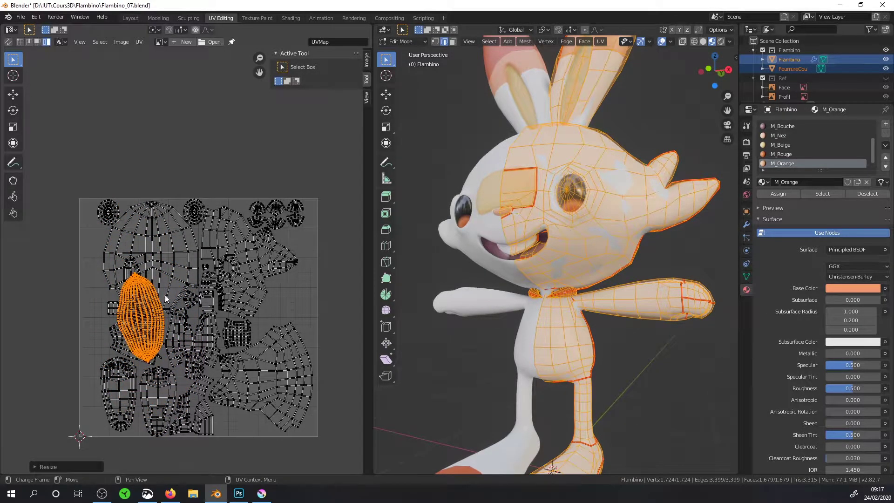
key(g)
click(307, 277)
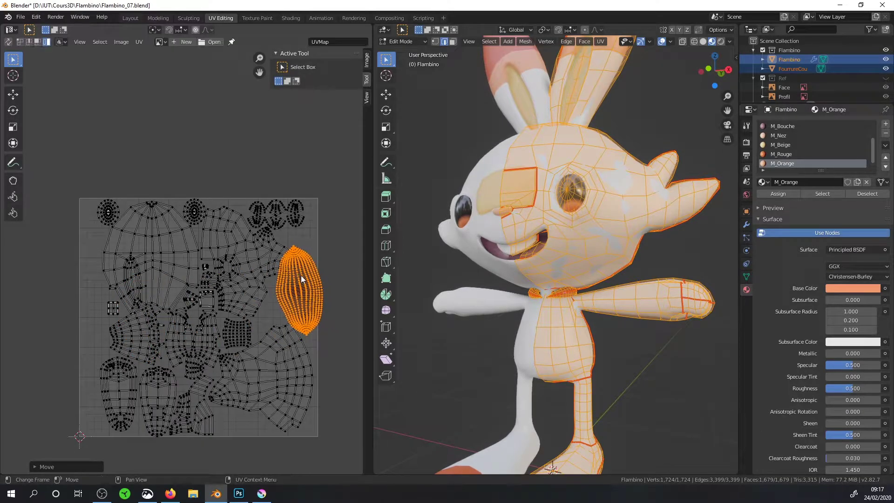
- Scale the orange island down further and rotate it diagonally
scroll(301, 275, up, 3)
middle_drag(238, 255, 59, 194)
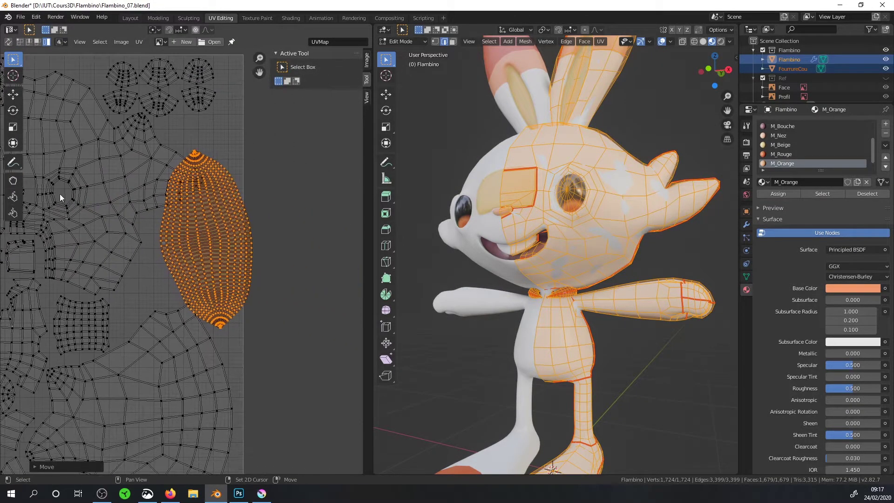
key(s)
key(r)
click(224, 254)
scroll(210, 257, down, 6)
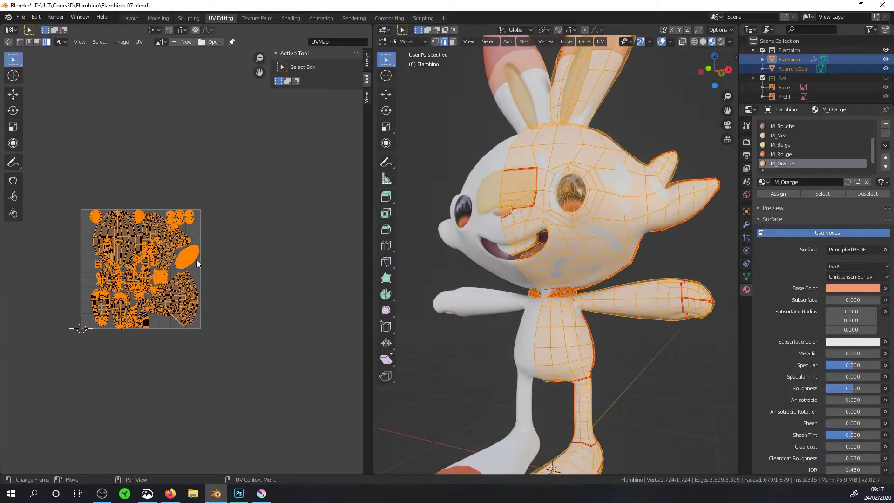
scroll(195, 261, up, 2)
scroll(186, 274, up, 3)
key(a)
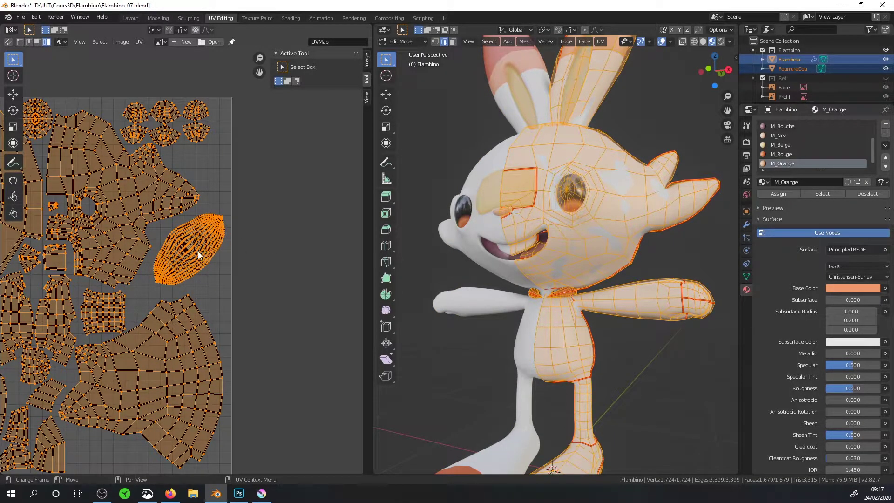
- Scale the diagonal island up slightly
key(alt+a)
key(l)
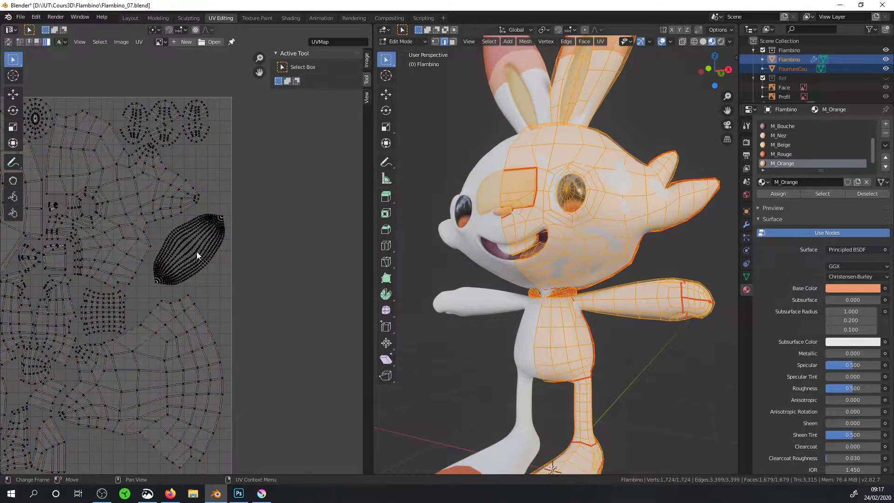
key(s)
click(155, 232)
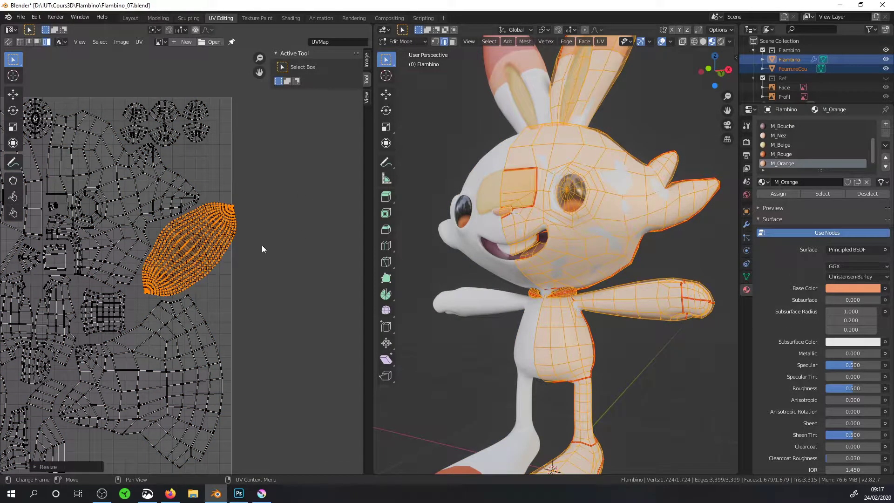
scroll(216, 252, down, 2)
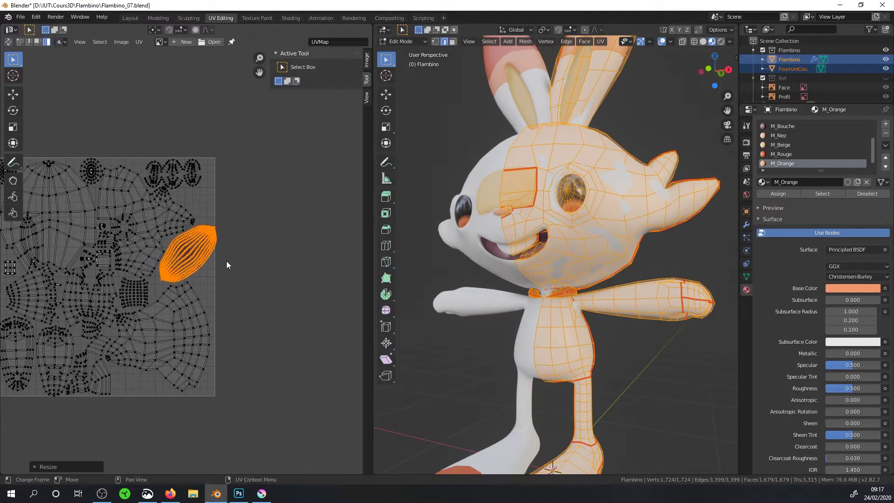
scroll(225, 263, down, 4)
scroll(211, 240, up, 2)
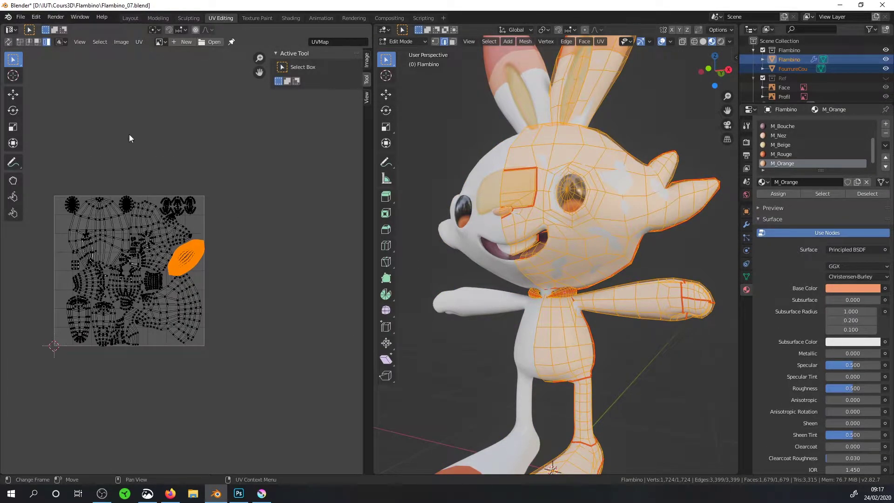
- Select all UV islands, frame the layout, and bring up the UV menu
key(a)
scroll(156, 273, up, 3)
scroll(155, 273, up, 1)
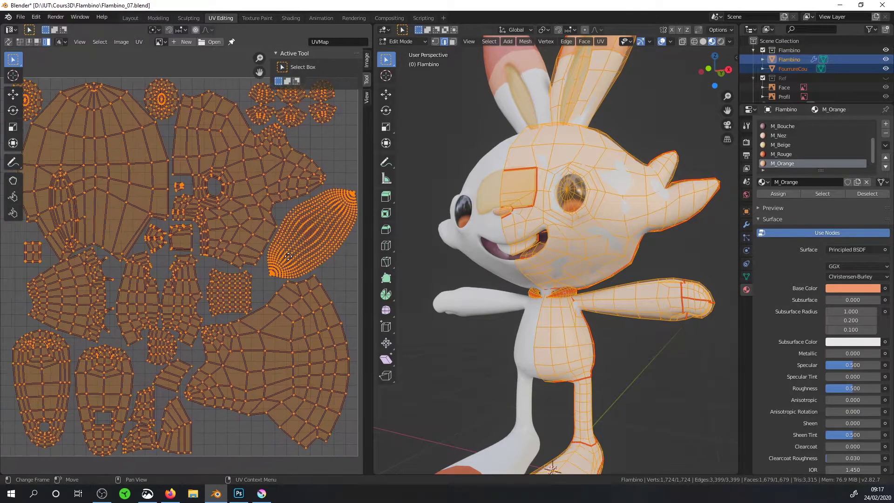
key(Home)
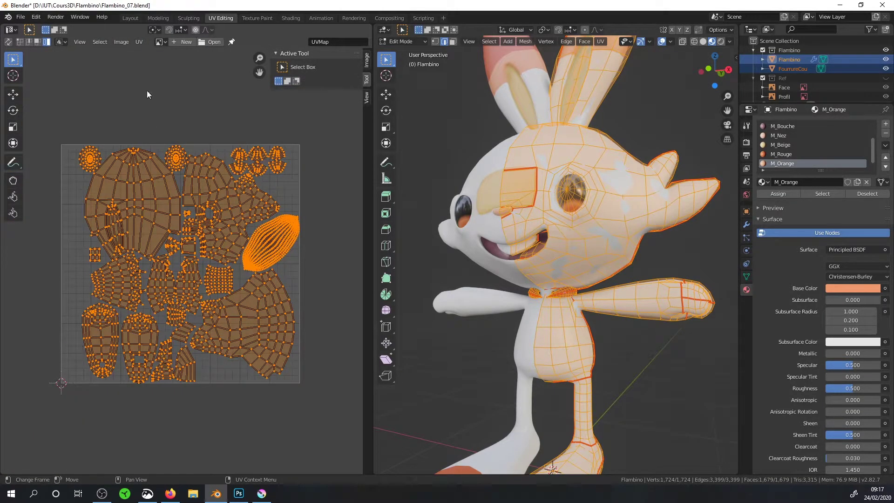
click(139, 42)
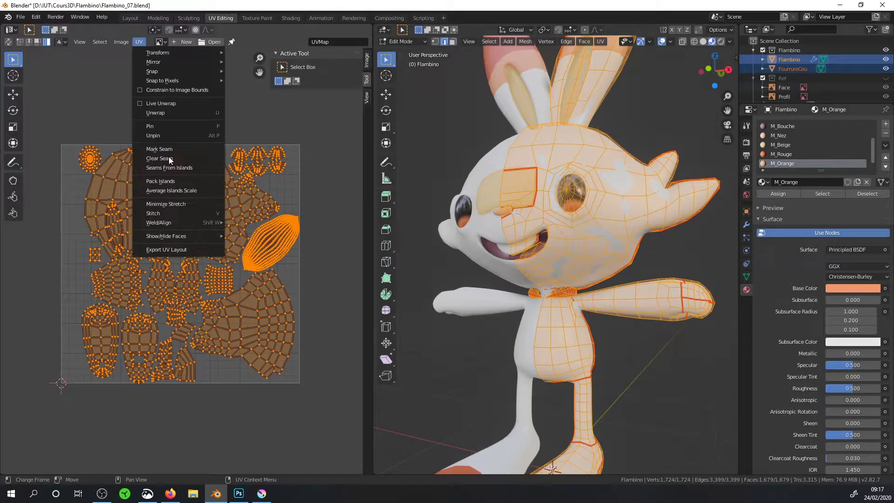
- Export the UV layout with All UVs at 2048 as UV_Flambino2.png in the Tex folder
click(180, 250)
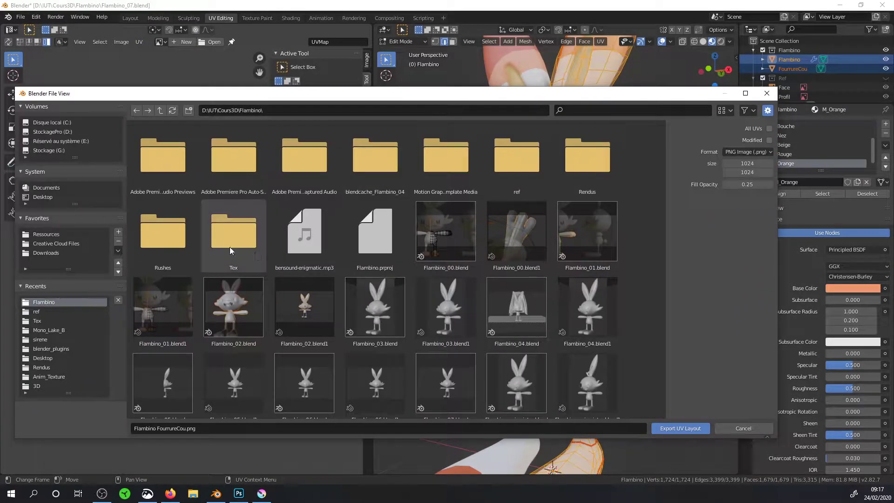
double_click(230, 244)
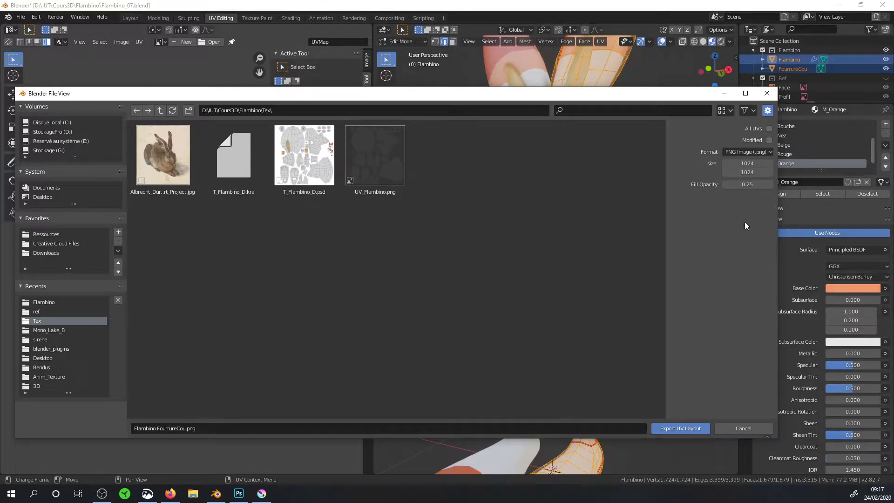
click(769, 128)
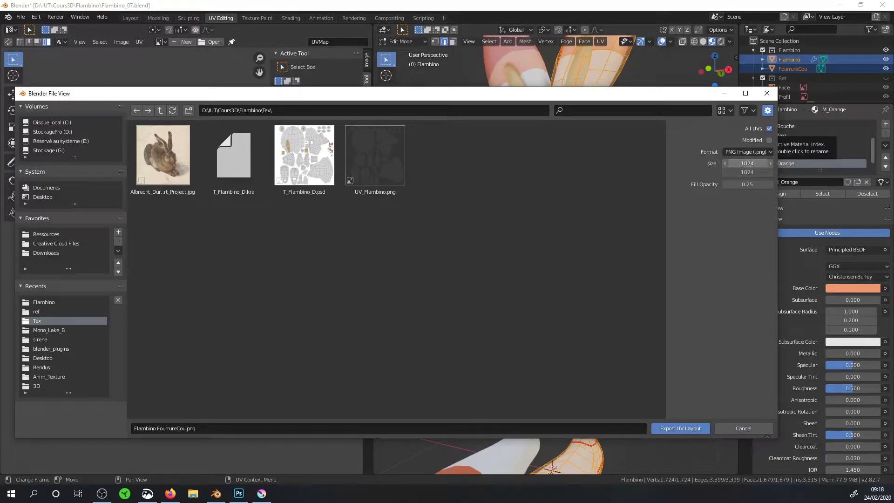
click(748, 164)
text(2048)
key(Return)
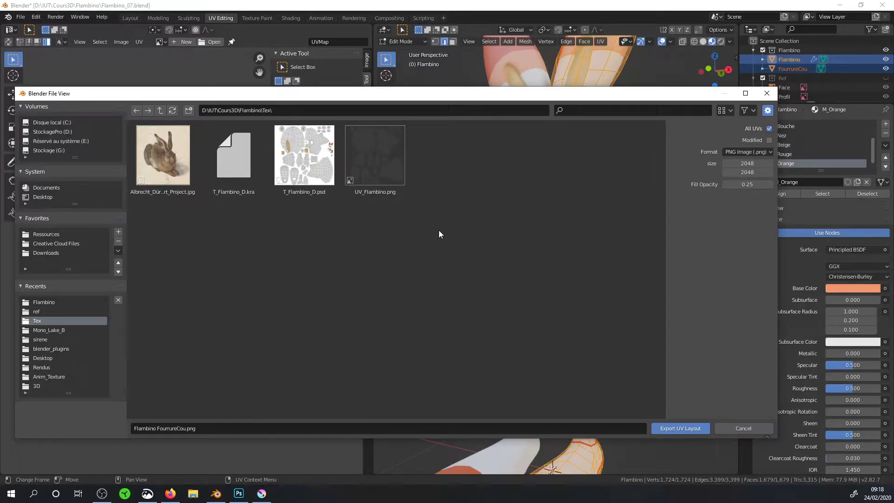
click(359, 189)
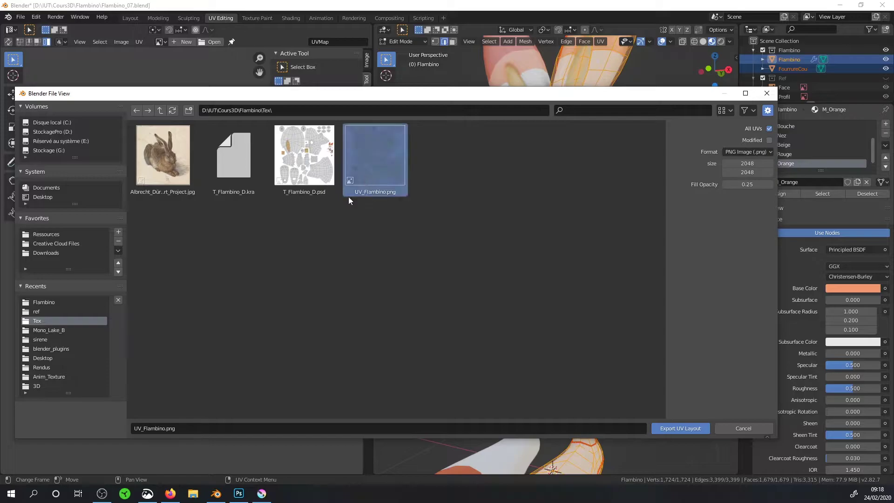
click(165, 429)
text(2)
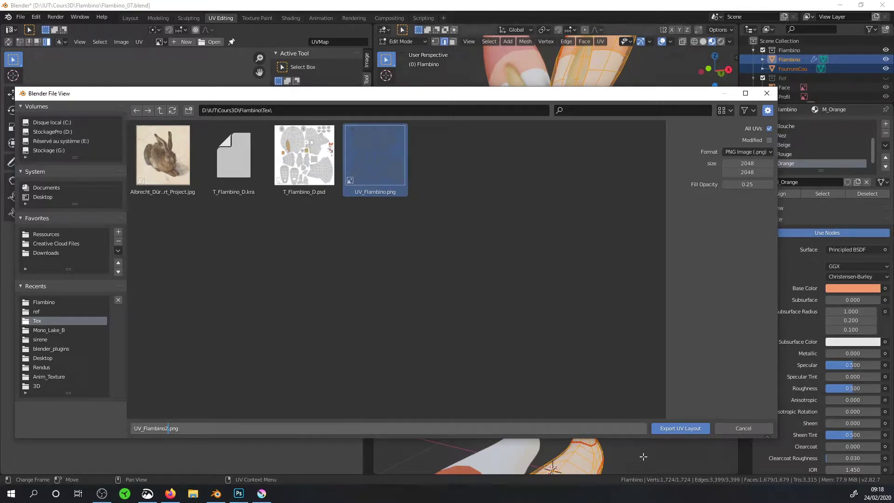
click(669, 428)
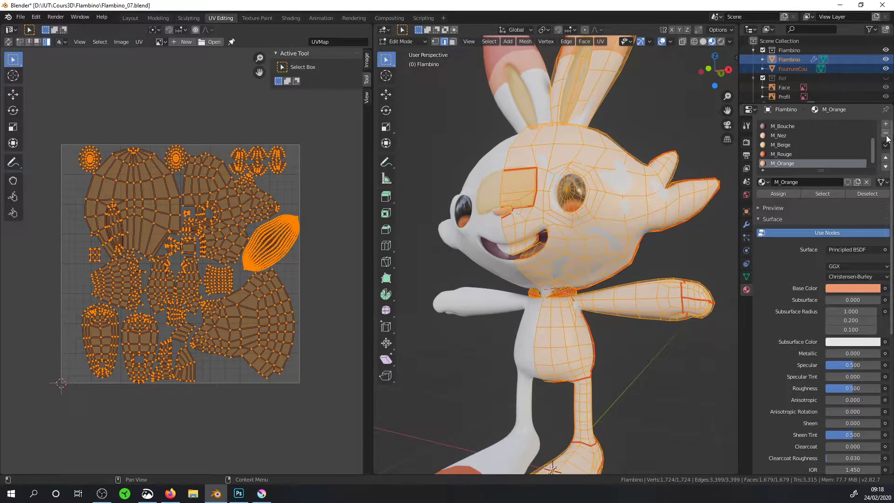
- Leave Edit Mode and remove Flambino's extra material slots
click(885, 161)
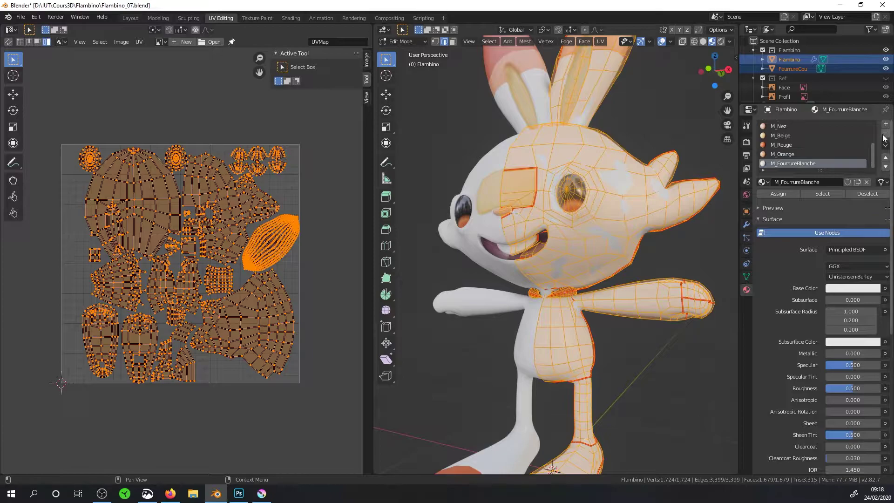
key(Tab)
click(885, 133)
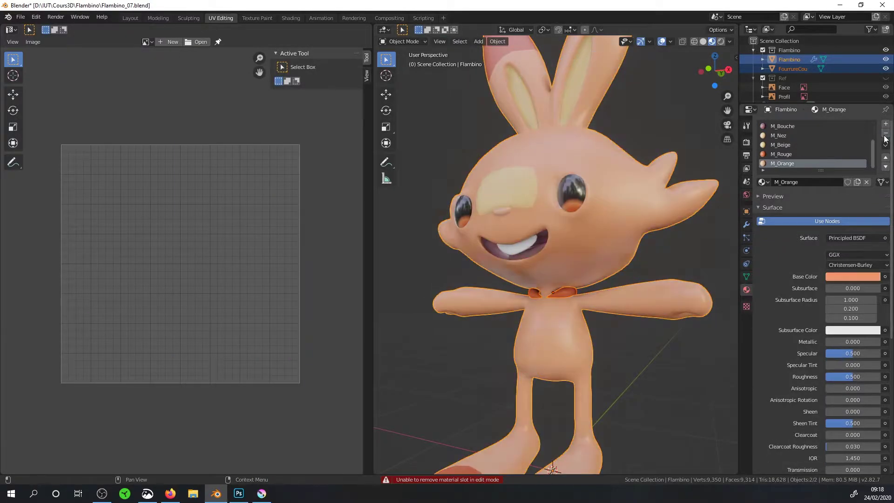
click(886, 134)
click(885, 133)
mouse_move(675, 196)
middle_down()
mouse_move(568, 229)
mouse_move(539, 171)
mouse_move(579, 195)
mouse_move(560, 222)
mouse_move(588, 239)
mouse_move(532, 219)
mouse_move(554, 214)
middle_up()
scroll(571, 223, up, 2)
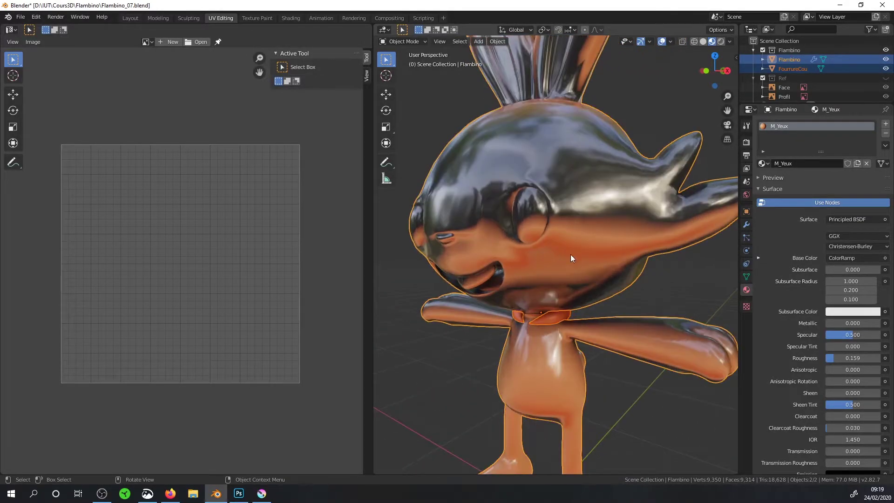
- Add a new material slot with a new material named M_Corps
click(885, 124)
click(819, 126)
click(791, 136)
click(795, 182)
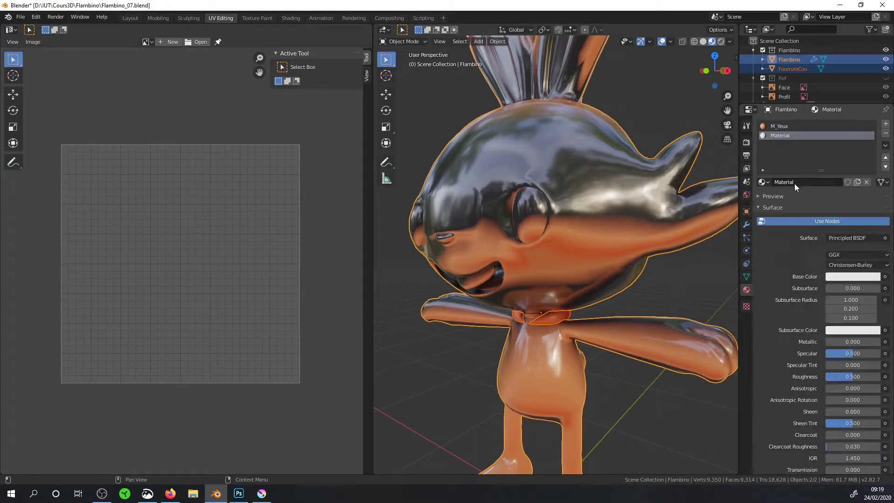
click(794, 182)
text(M_Co)
key(BackSpace)
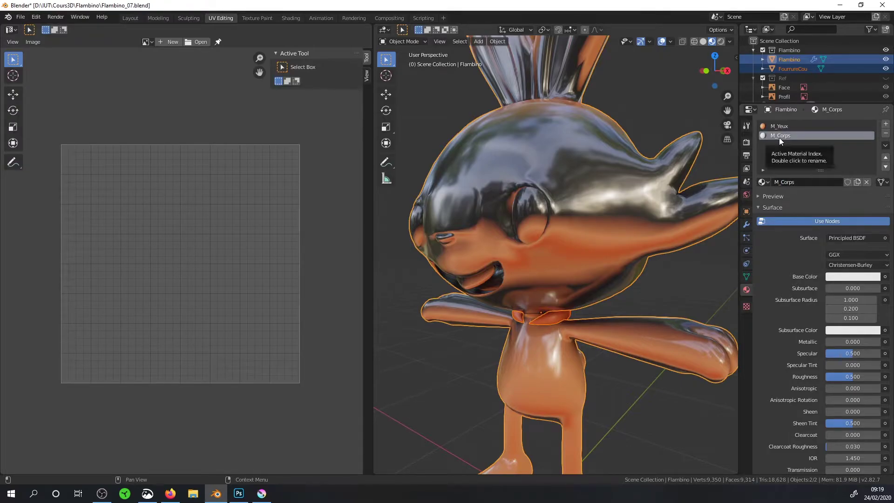
- With the M_Yeux slot active, select the eye mesh piece in Edit Mode
click(778, 127)
key(Tab)
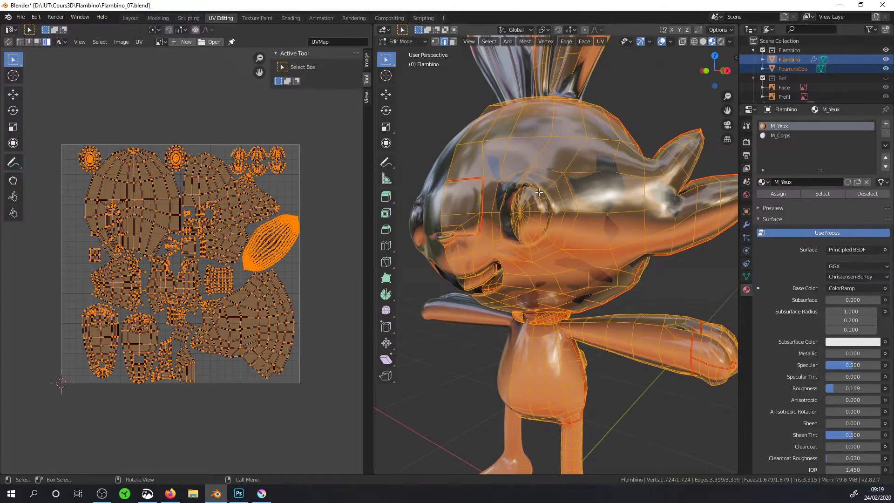
key(alt+a)
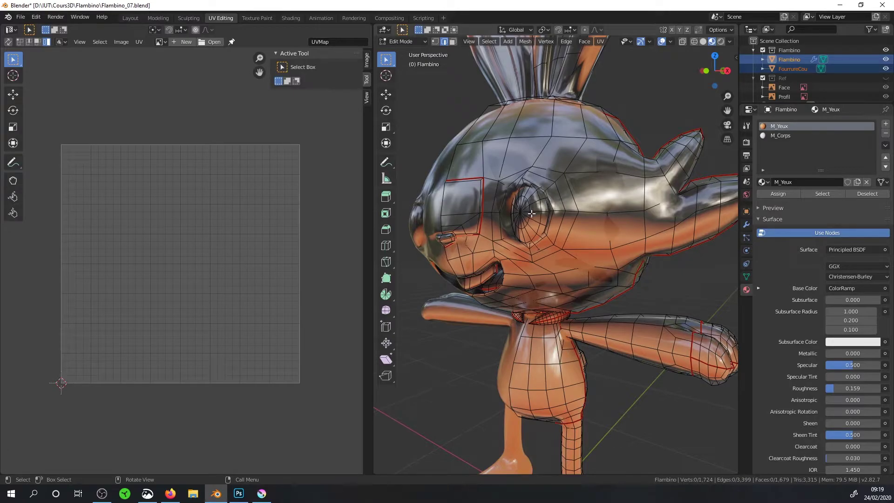
click(821, 192)
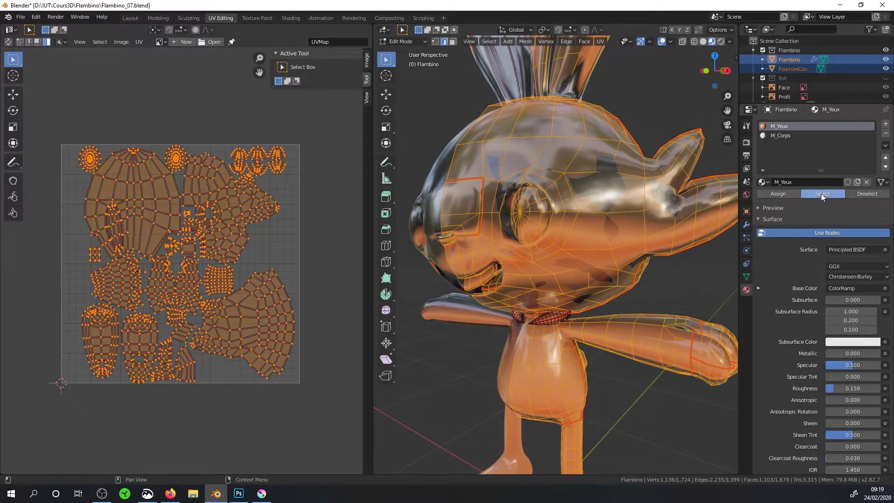
key(a)
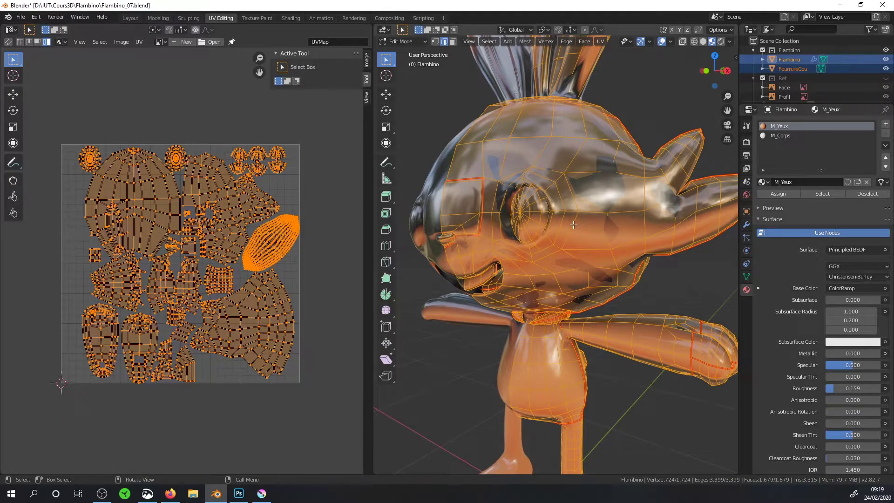
key(shift+l)
key(alt+a)
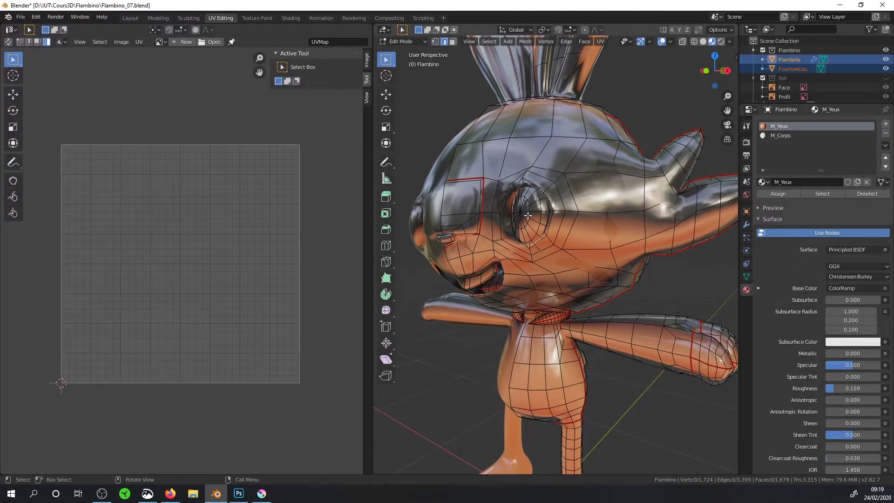
key(l)
- Hide the mirror modifier in the viewport and assign M_Yeux to the eye
click(746, 225)
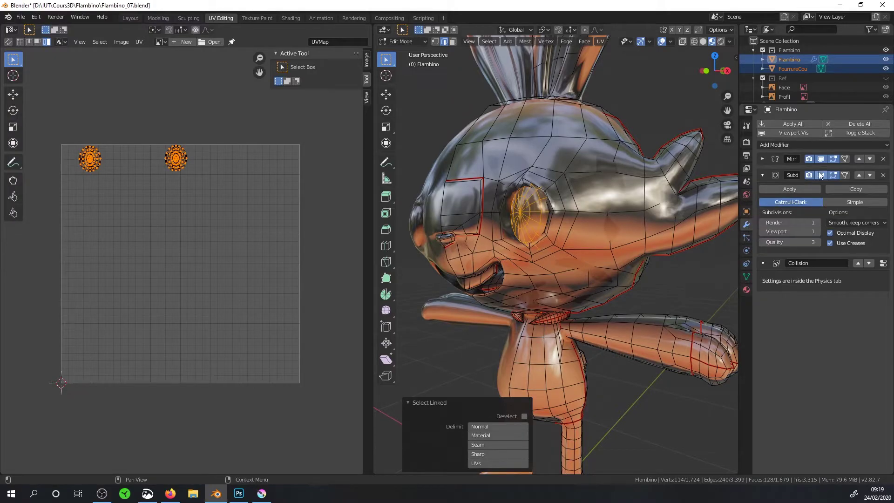
click(820, 159)
mouse_move(708, 229)
middle_down()
mouse_move(607, 218)
mouse_move(716, 200)
middle_up()
click(746, 290)
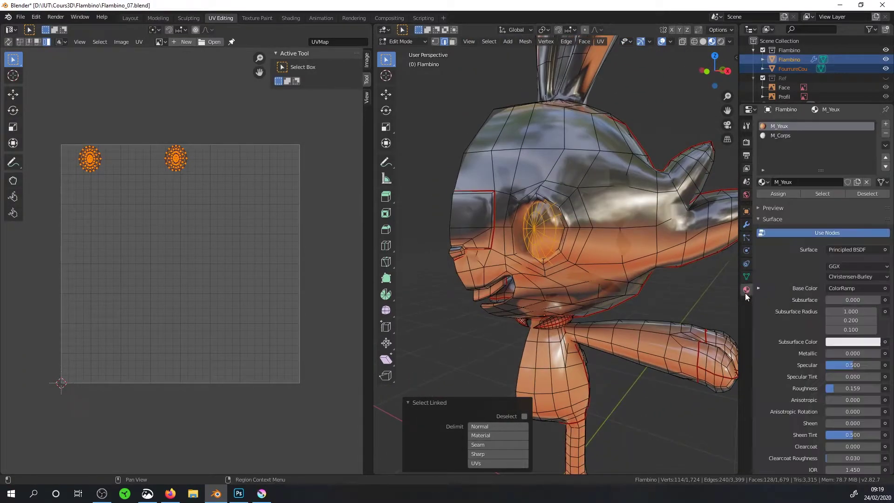
click(775, 195)
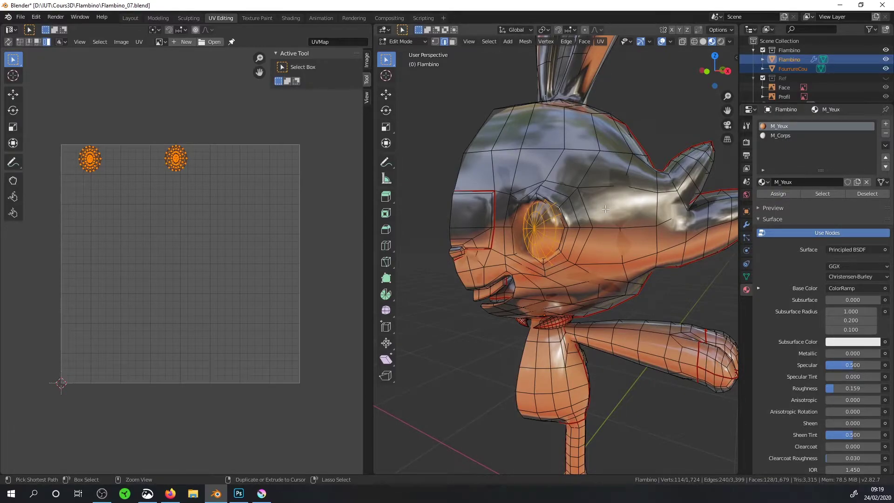
- Assign M_Corps to the rest of the body mesh and return to Object Mode
key(a)
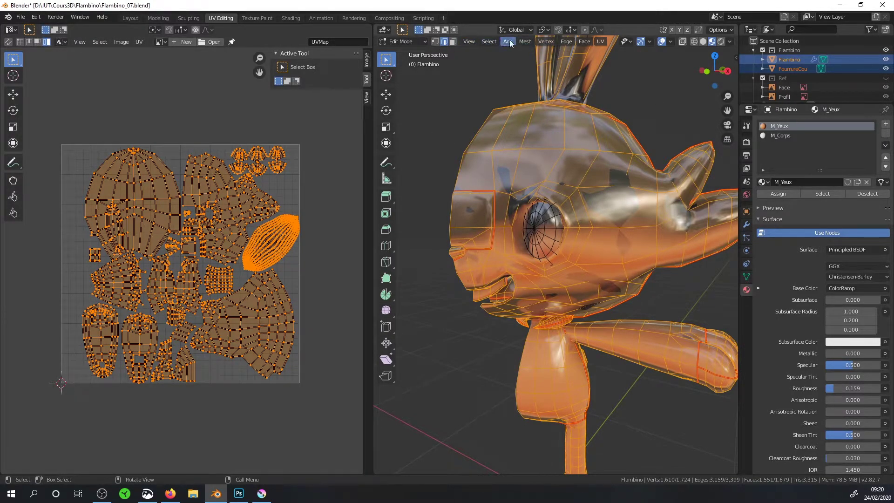
click(495, 44)
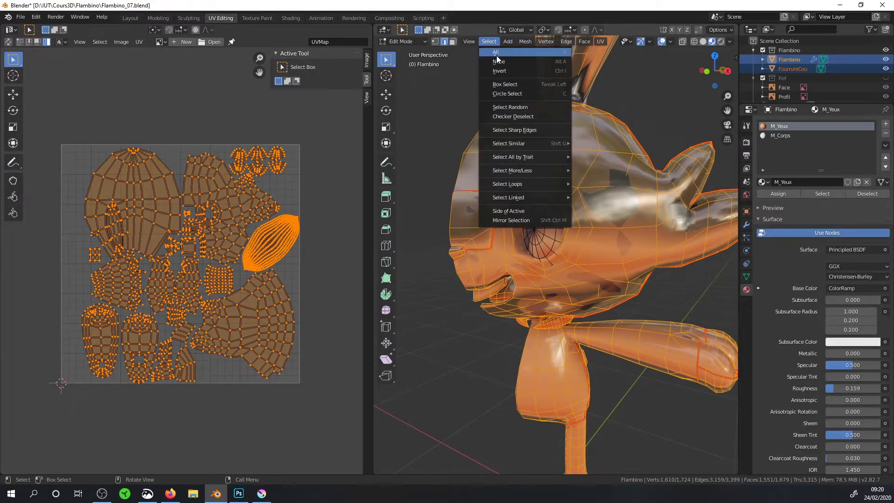
click(487, 41)
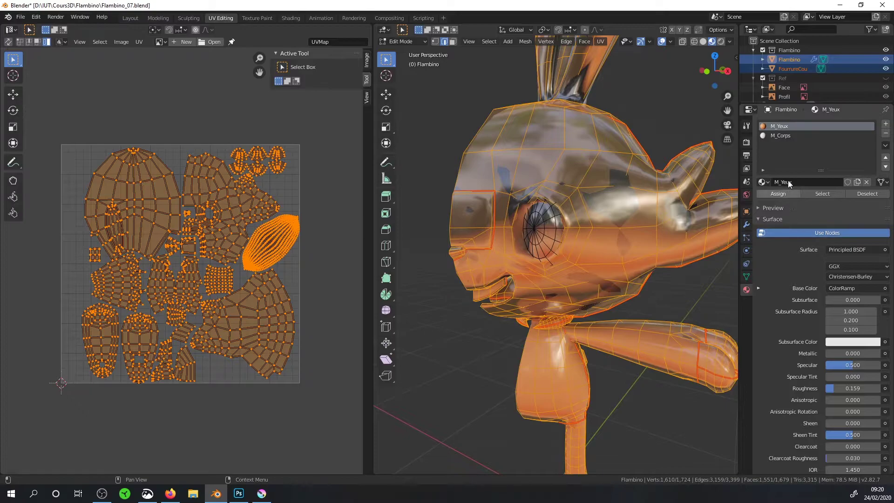
click(772, 135)
click(777, 193)
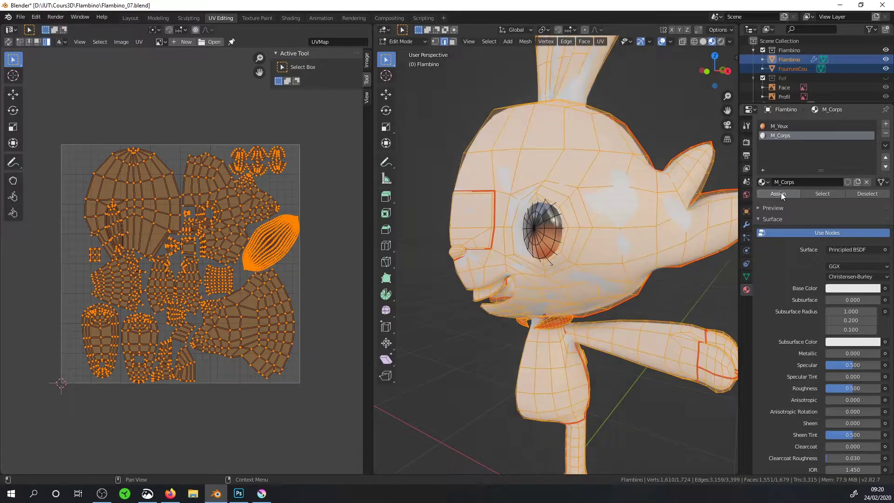
key(Tab)
- Give the FourrureCou collar the M_Corps material and save the blend file
scroll(560, 209, down, 5)
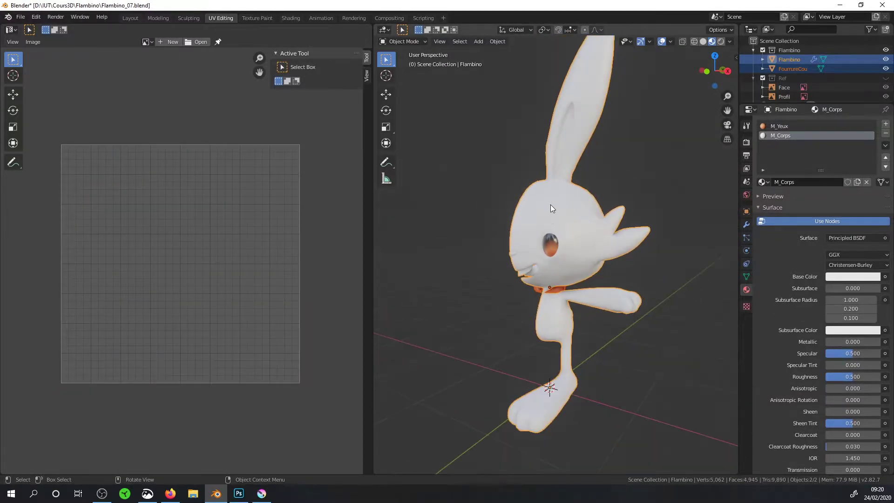
mouse_move(550, 205)
middle_down()
mouse_move(508, 171)
mouse_move(596, 198)
mouse_move(610, 191)
mouse_move(545, 186)
mouse_move(562, 208)
mouse_move(541, 193)
middle_up()
scroll(540, 194, up, 5)
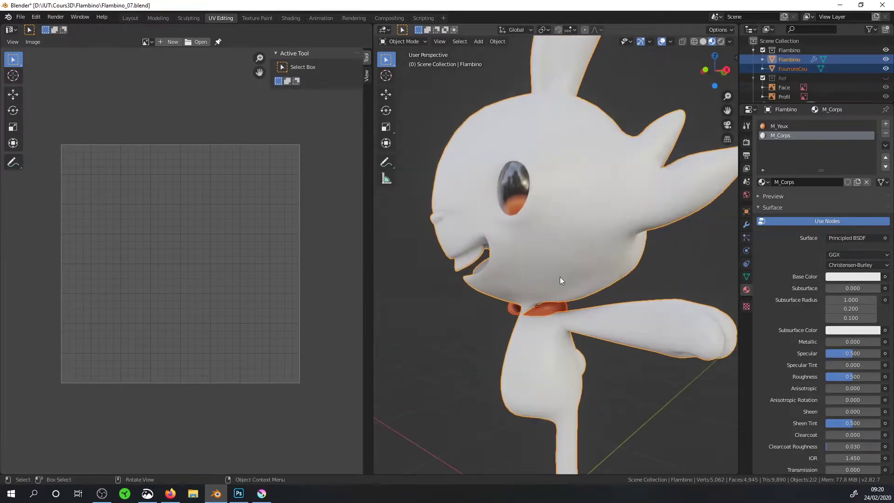
click(554, 311)
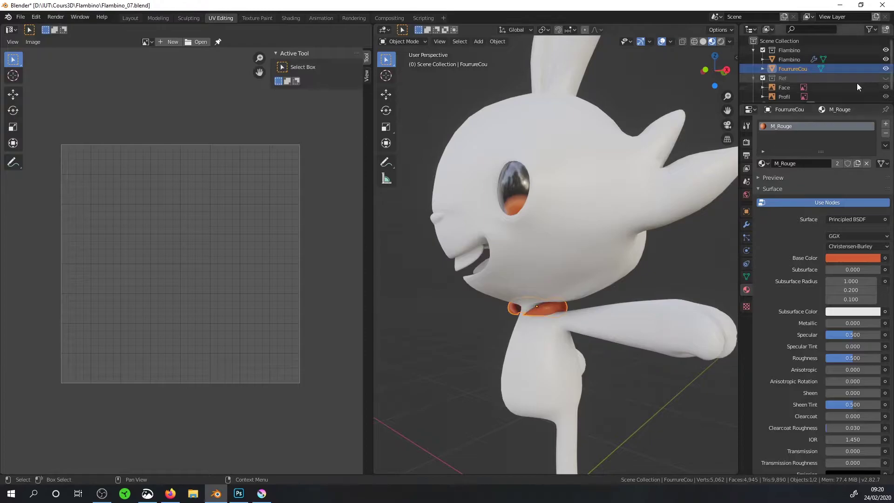
click(767, 163)
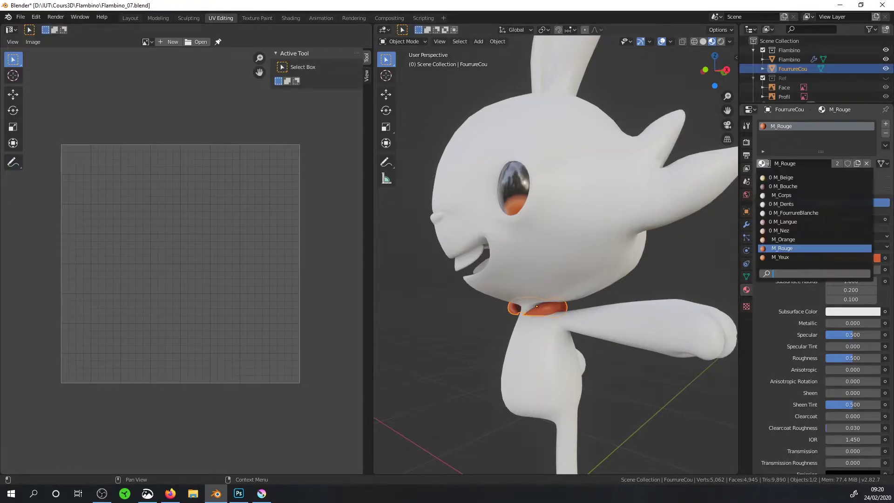
click(777, 196)
scroll(721, 219, down, 5)
key(ctrl+s)
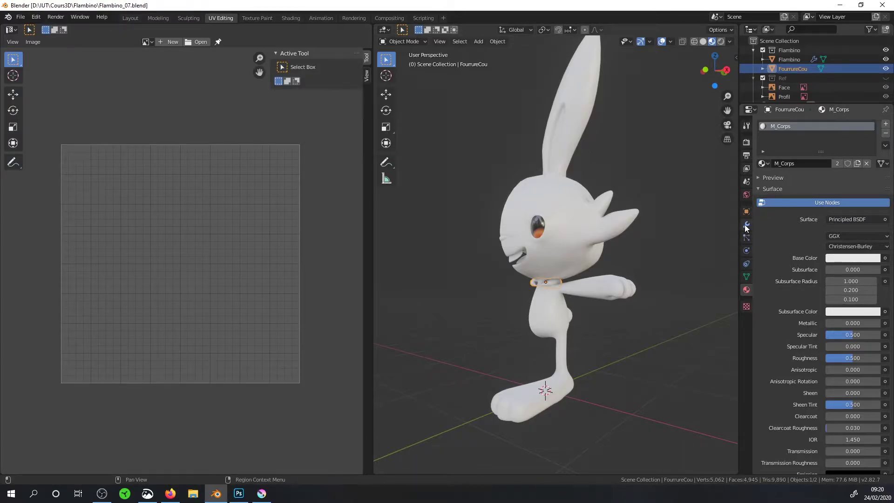
- Review the collar's modifiers, then select the Flambino body to see its modifier stack
click(746, 277)
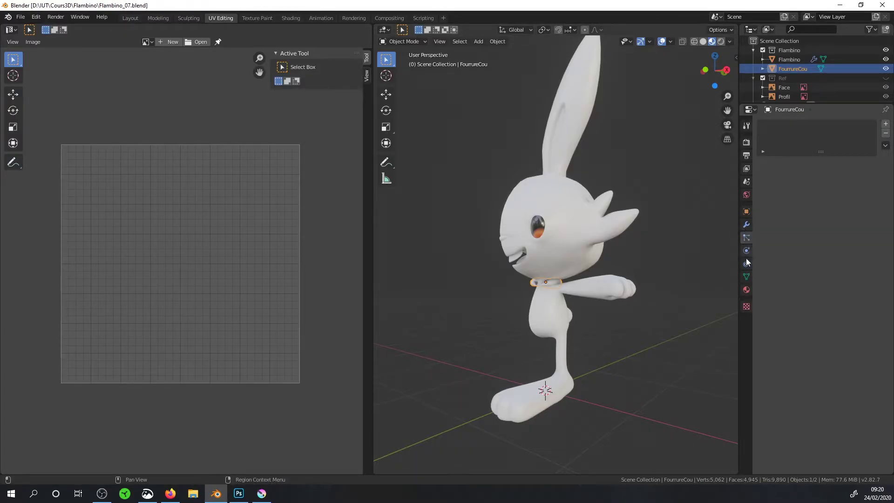
click(746, 226)
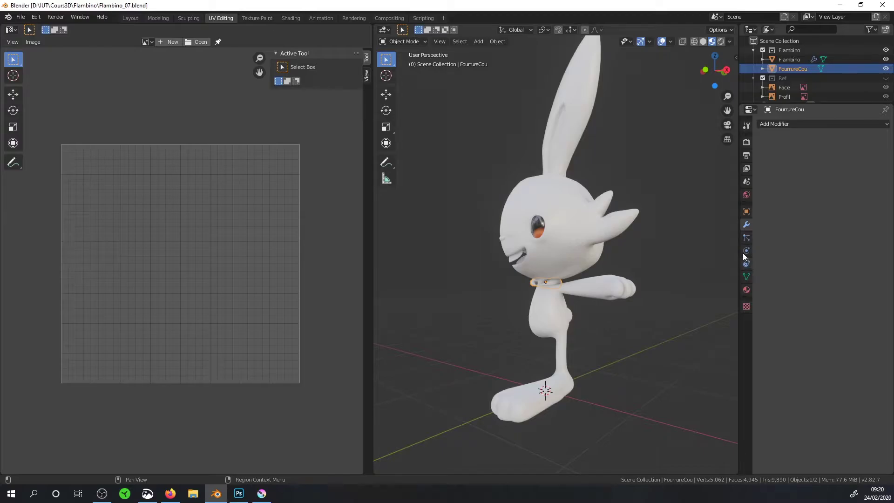
click(598, 220)
middle_drag(598, 221, 574, 228)
scroll(570, 227, up, 3)
scroll(591, 223, down, 3)
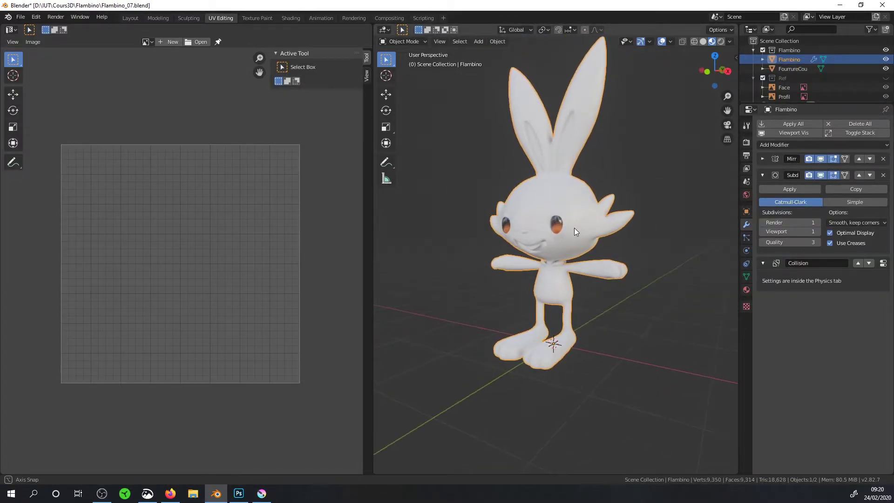
scroll(577, 221, up, 2)
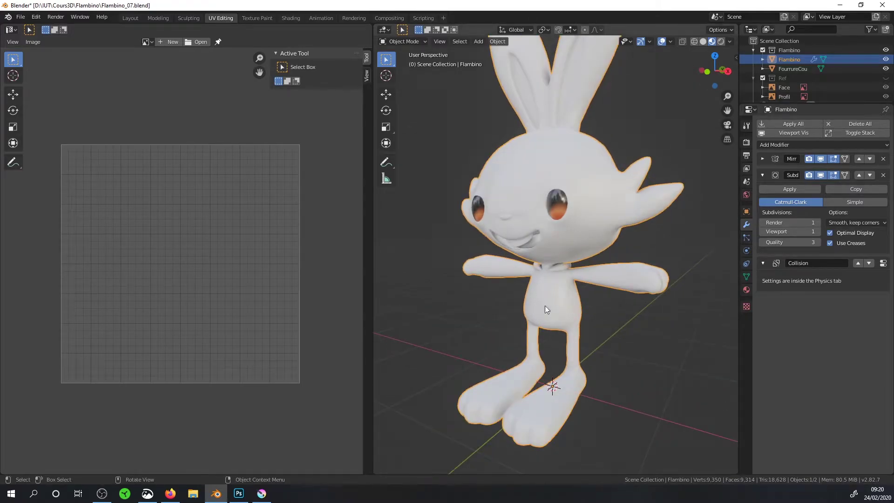
- Bring up the Photoshop UV layout document from the taskbar
click(239, 494)
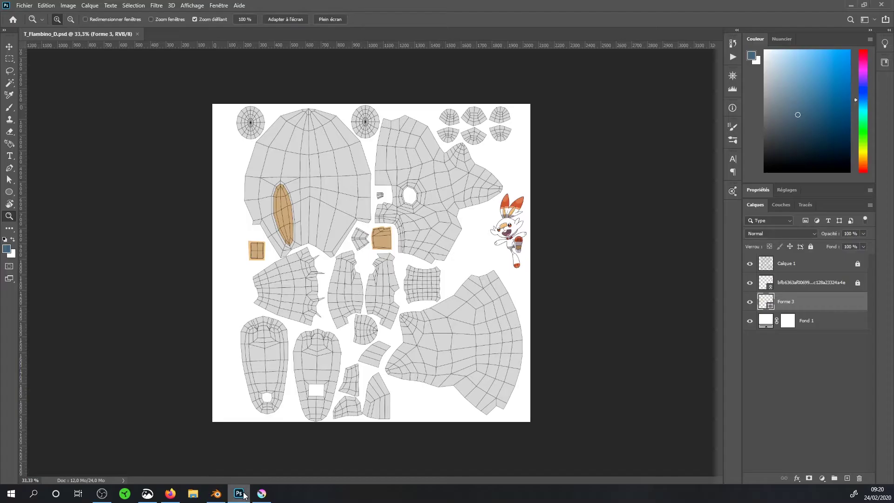
click(262, 494)
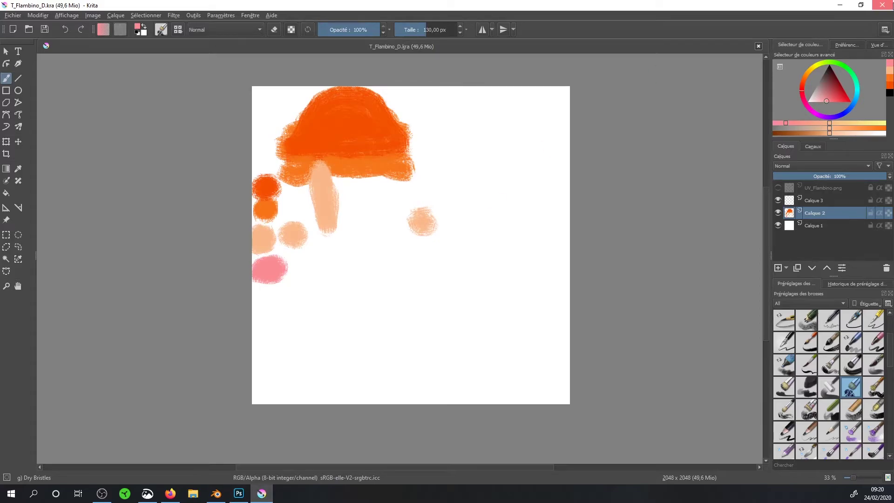
click(239, 494)
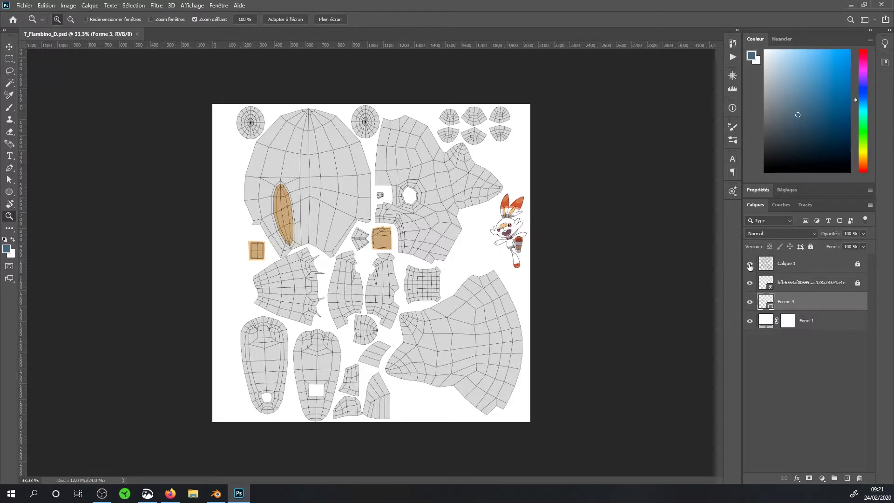
- Rename the Calque 1 layer to UV and briefly toggle its visibility
double_click(779, 264)
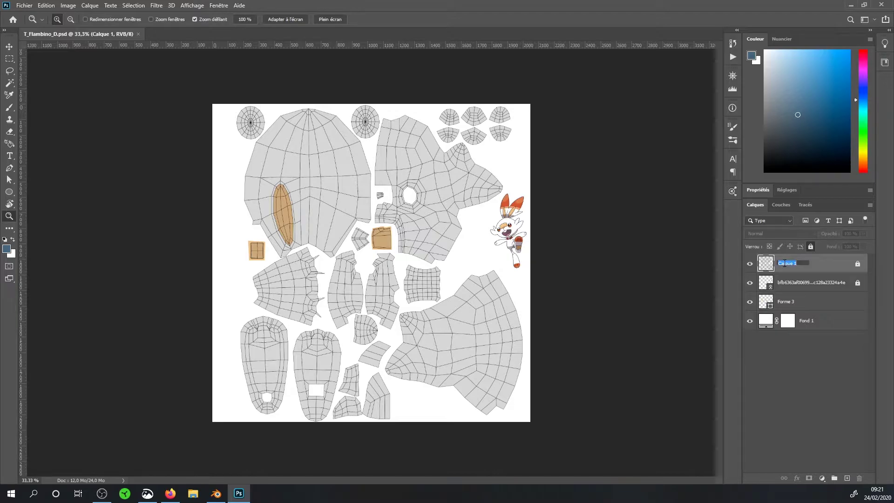
text(UV)
key(Return)
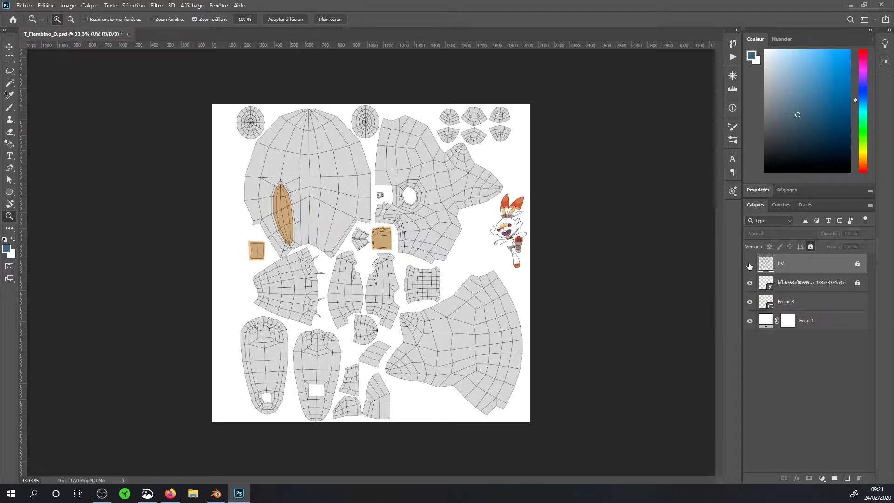
click(749, 263)
- Create a new 2048 × 2048 pixel Photoshop document
click(25, 6)
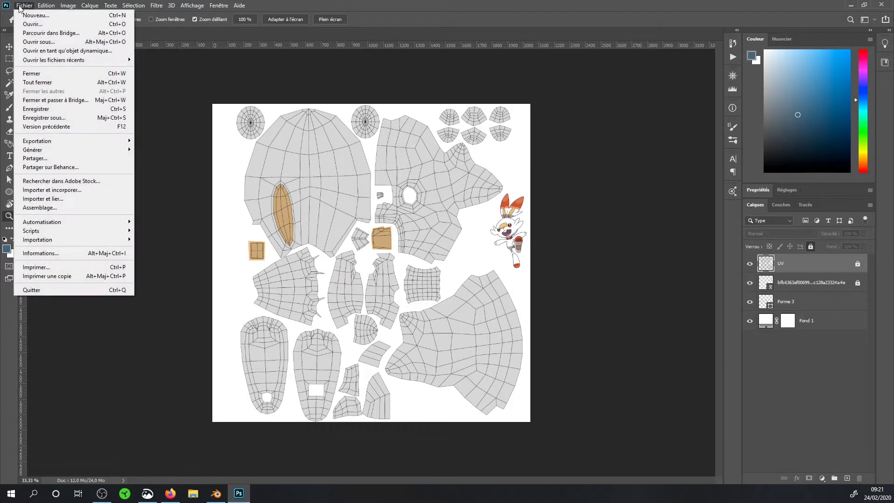
click(36, 15)
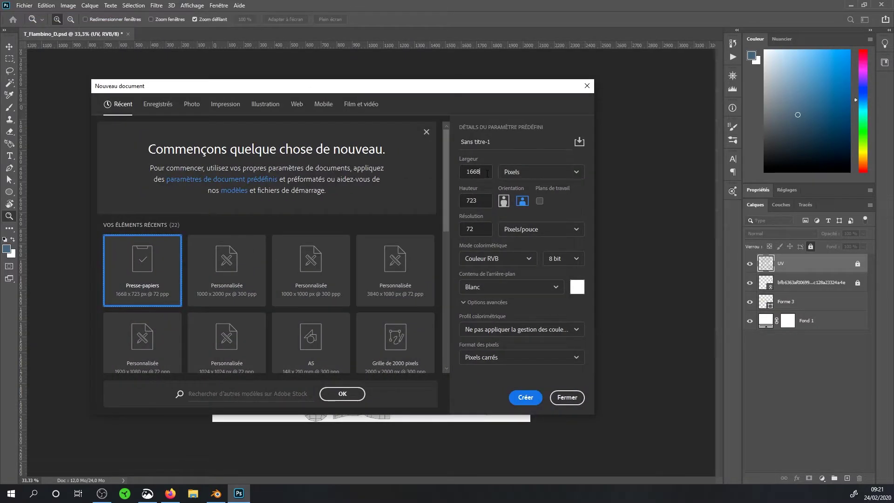
text(2048)
key(Tab)
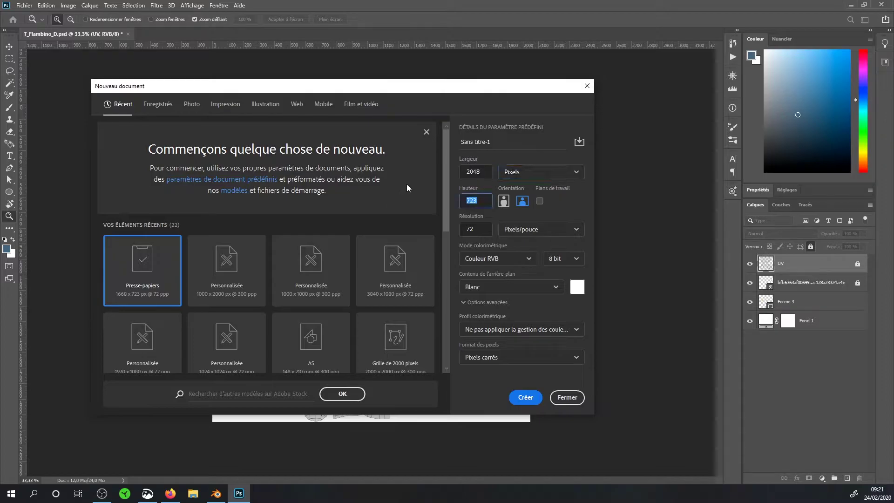
text(2048)
key(Return)
- Place UV_Flambino2.png into the new document as a linked layer
click(24, 5)
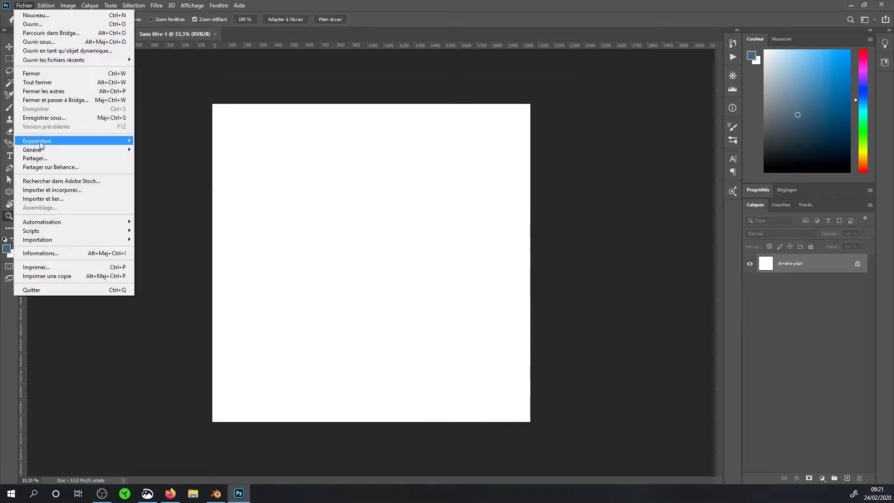
click(48, 198)
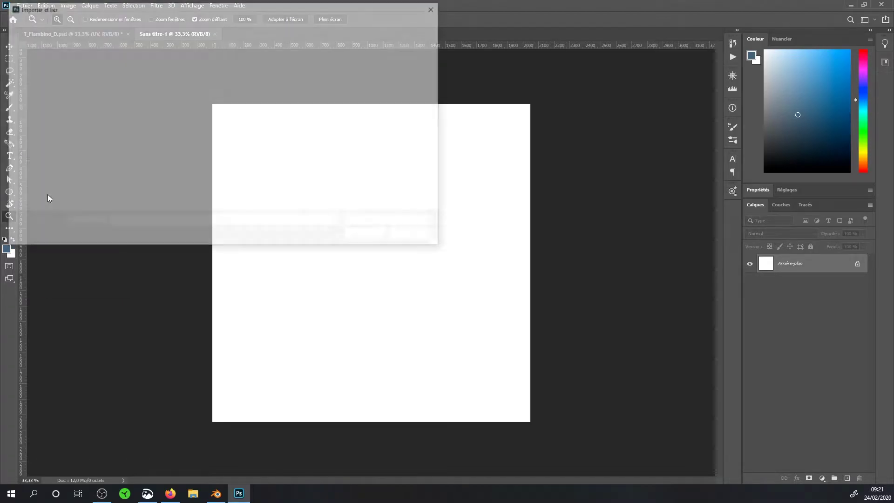
click(308, 87)
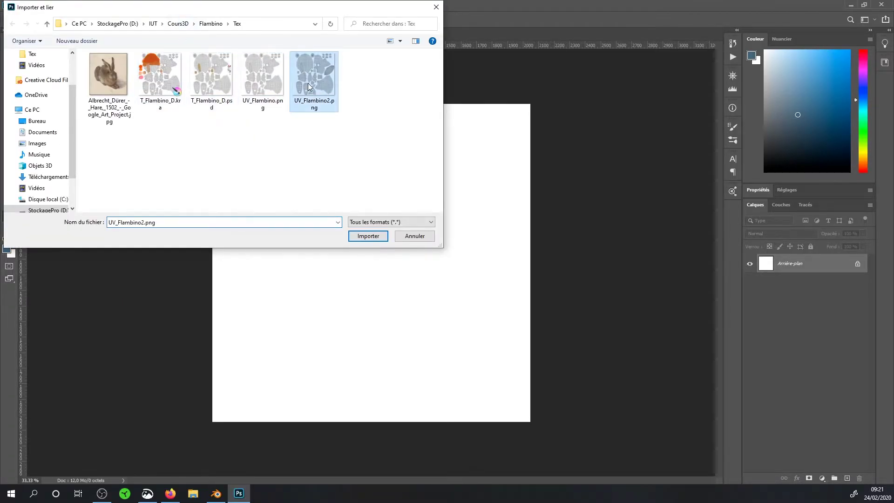
double_click(308, 87)
key(Return)
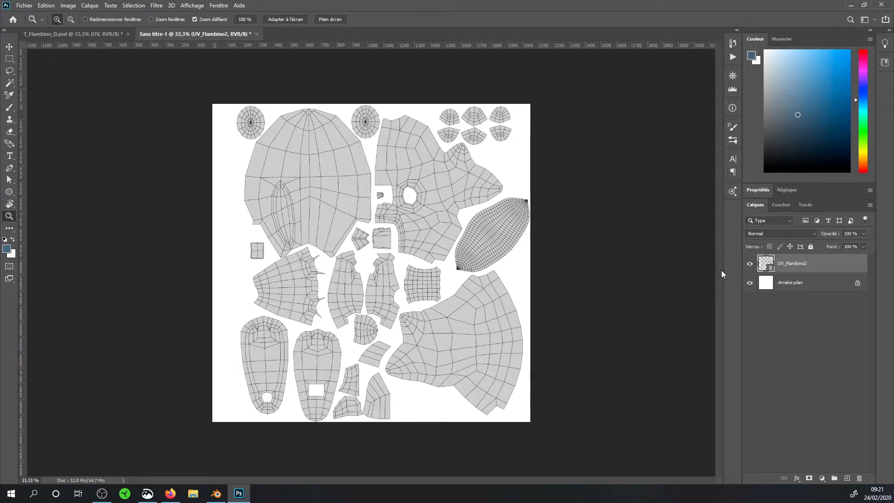
- Back in T_Flambino_D.psd at 50% zoom, hide the UV wireframe layer
click(750, 263)
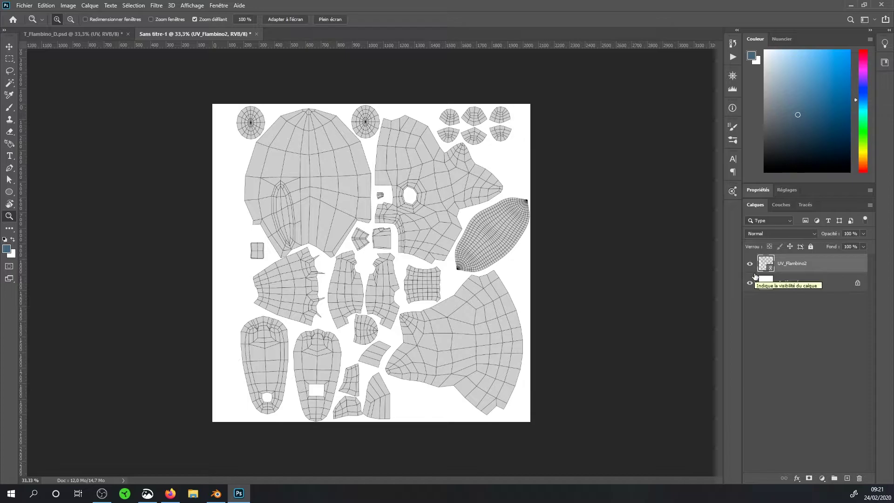
click(73, 33)
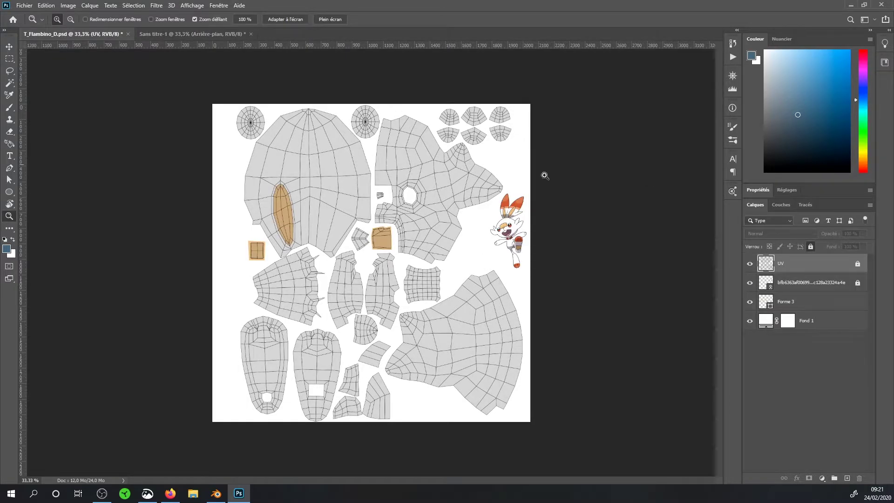
click(750, 264)
click(750, 264)
click(751, 264)
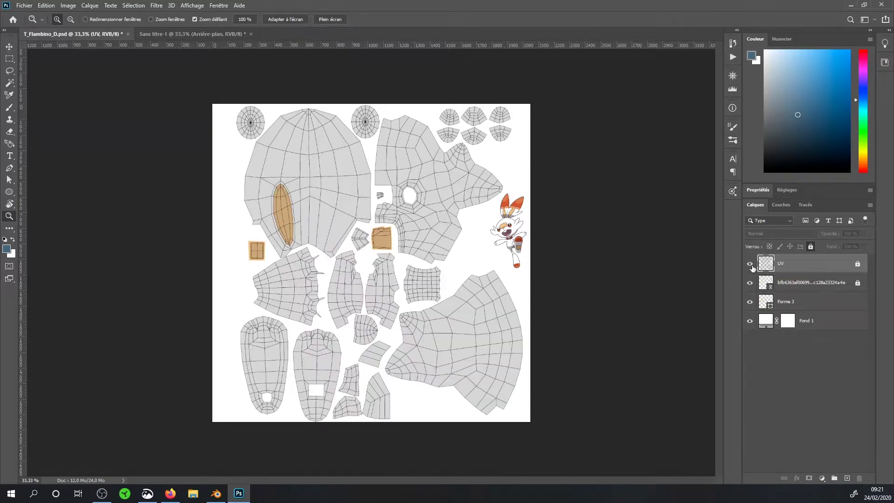
click(514, 228)
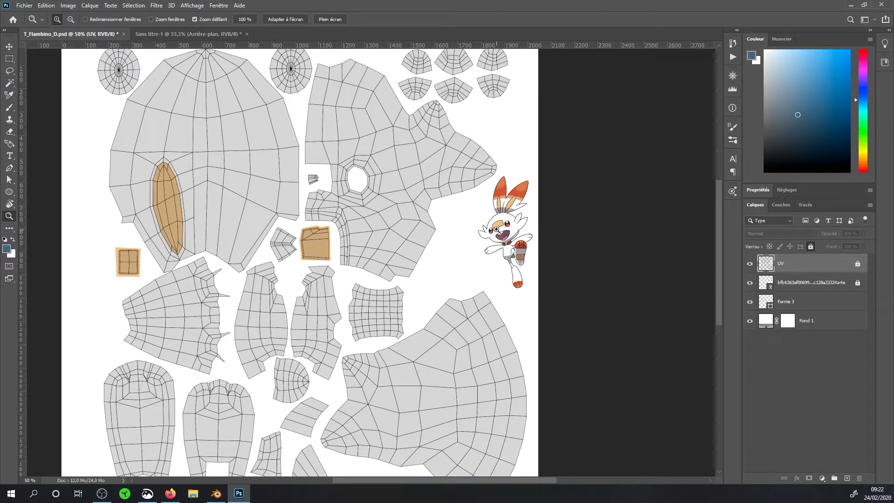
click(749, 263)
click(749, 263)
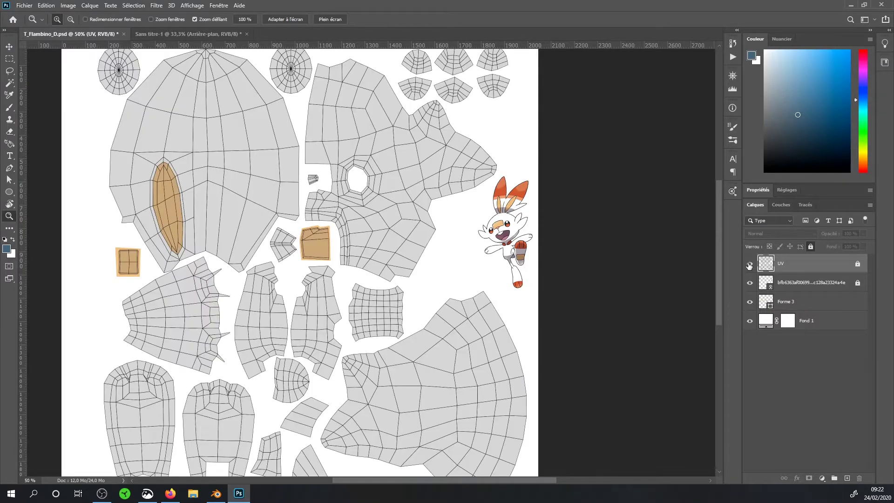
click(749, 264)
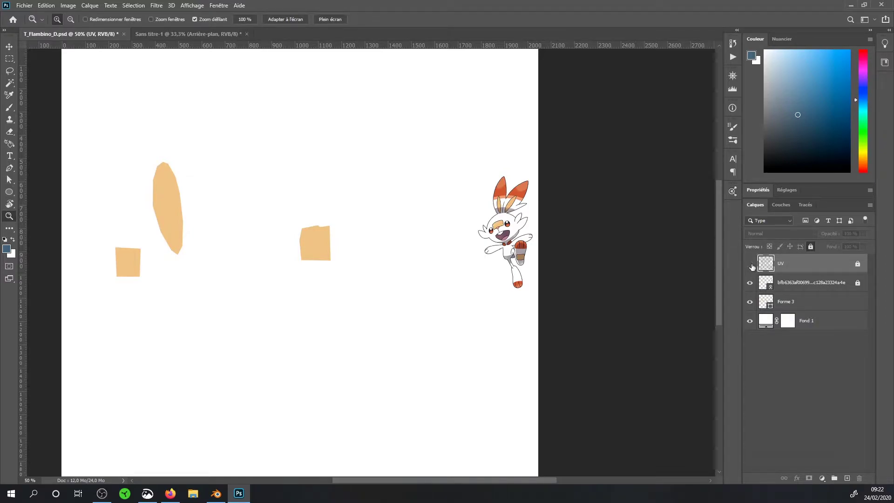
- Dismiss the locked-layer error and switch to the Path Selection tool
double_click(767, 283)
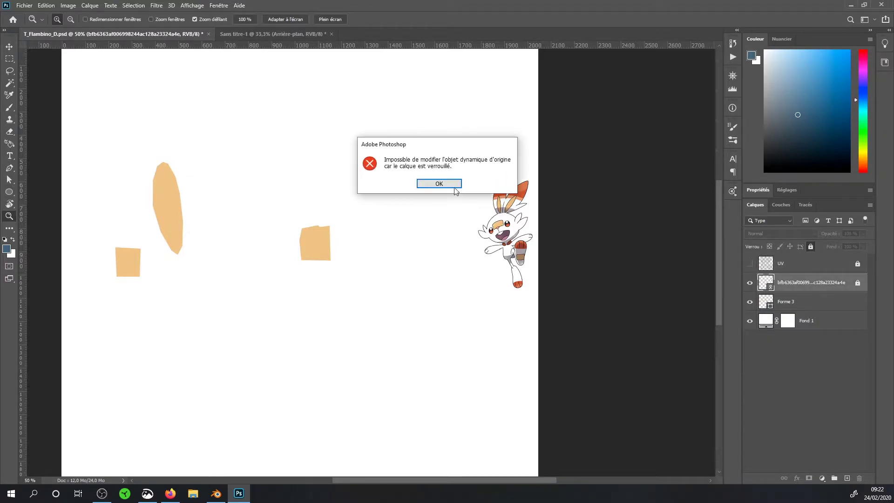
click(441, 183)
click(10, 47)
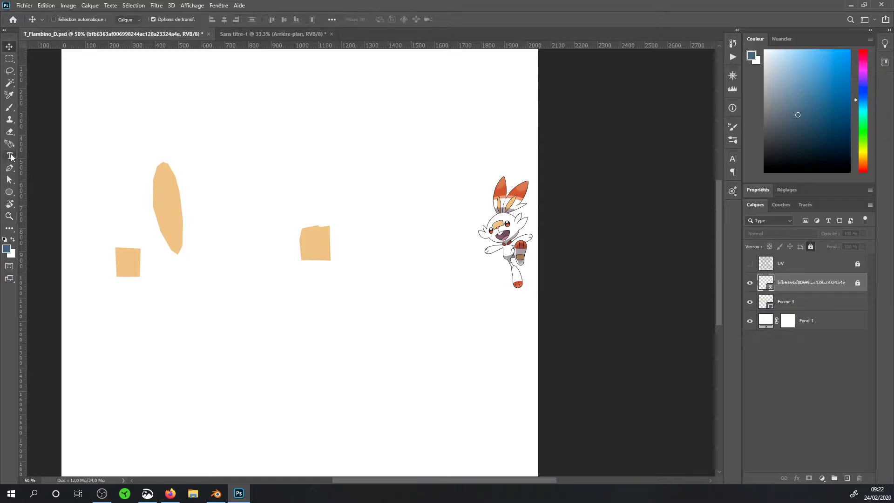
right_click(10, 180)
click(46, 180)
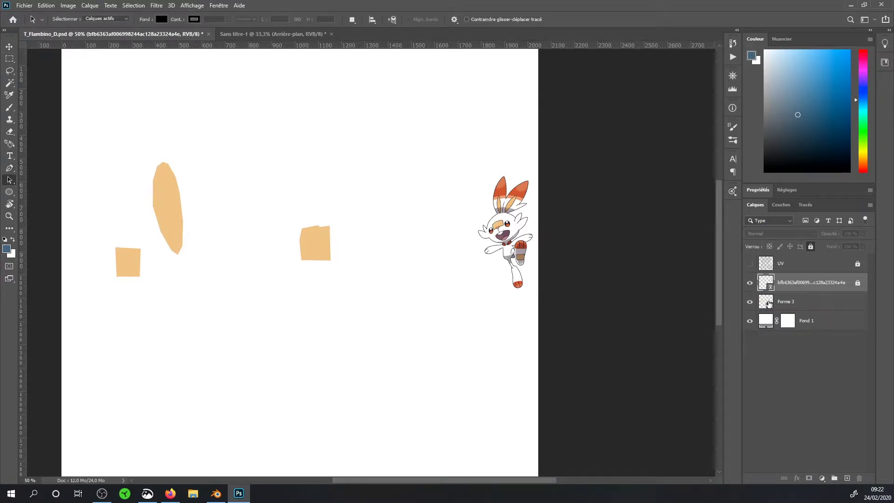
- Confirm the Forme 3 shapes' beige fill #eec484 and show the UV wireframe again
click(769, 303)
click(9, 47)
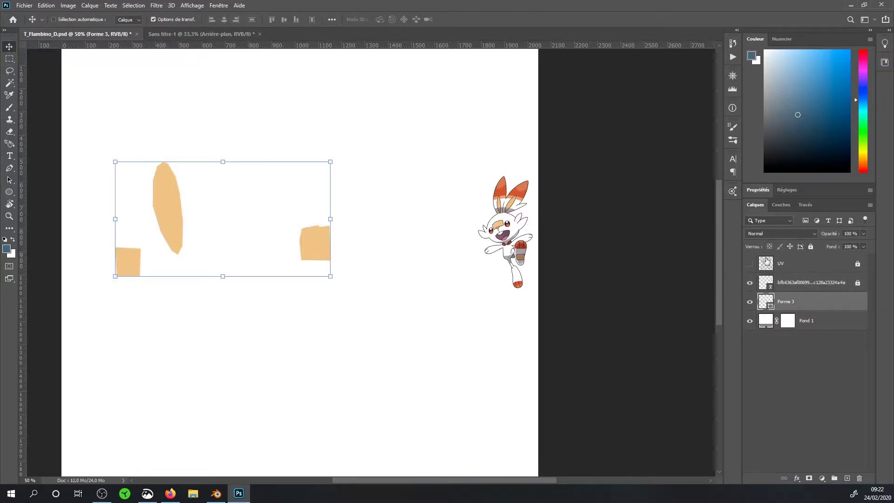
double_click(765, 300)
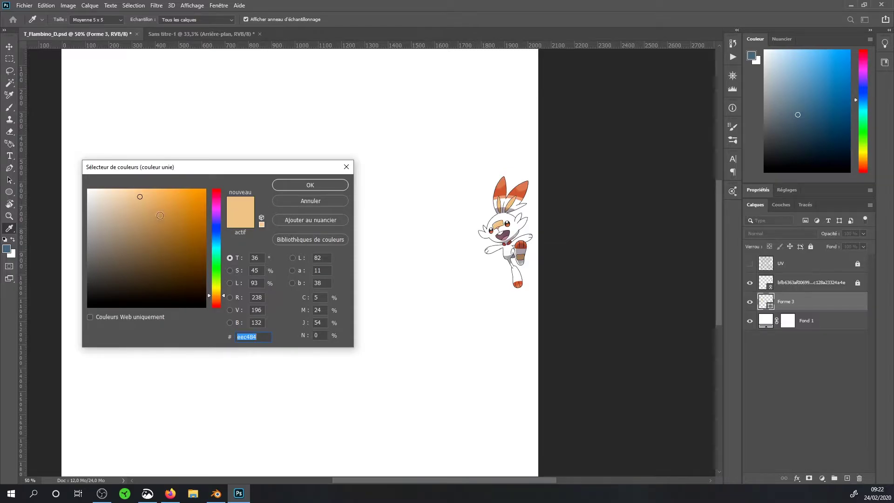
click(304, 186)
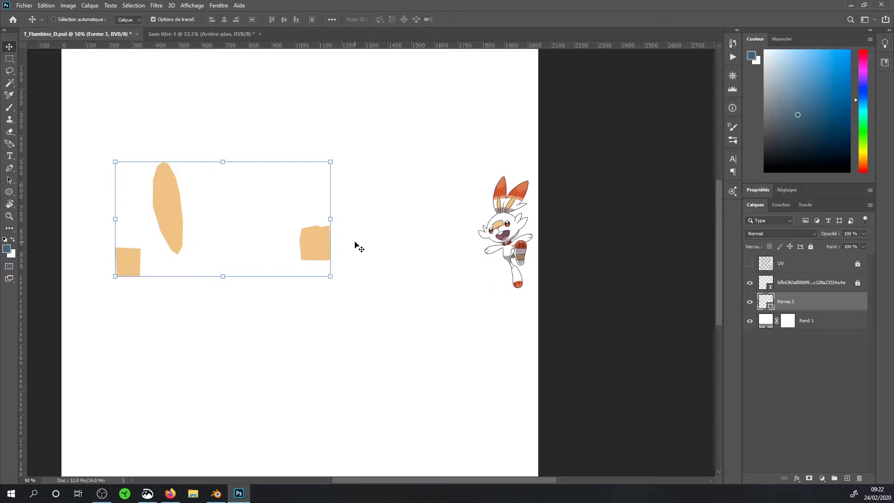
click(750, 264)
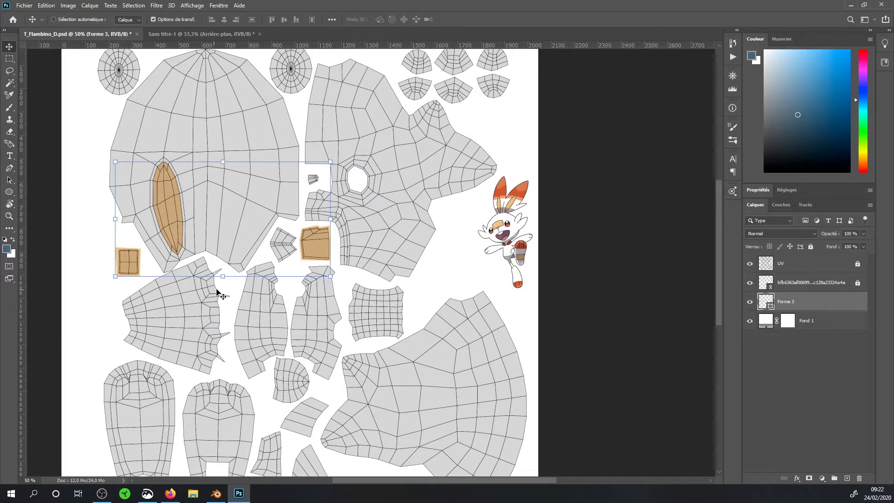
- Open Save As for T_Flambino_D.psd in the Tex folder, Photoshop format
click(25, 5)
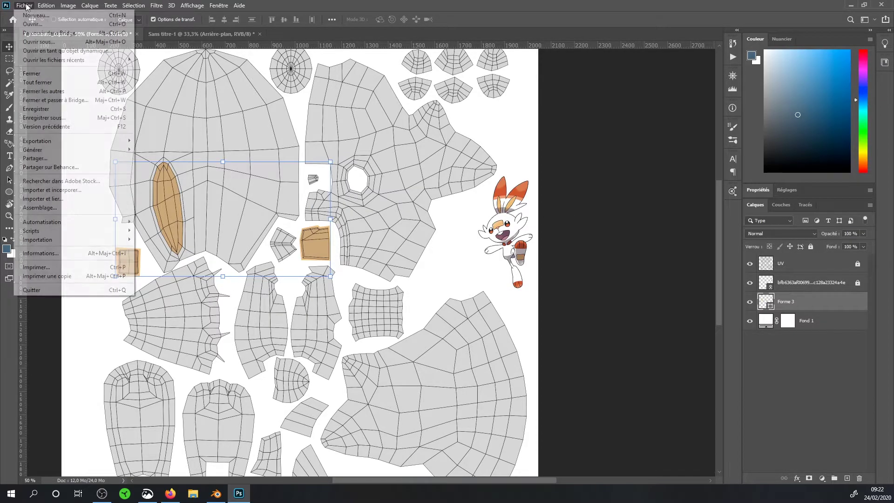
click(44, 117)
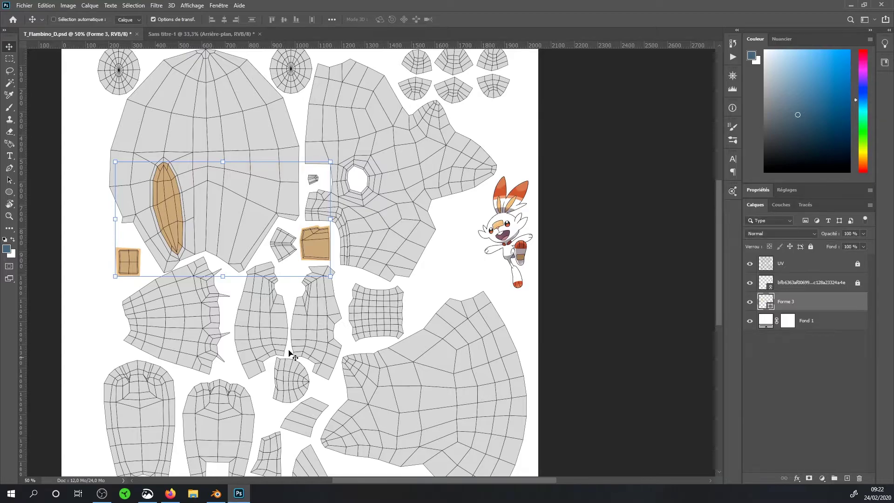
click(24, 5)
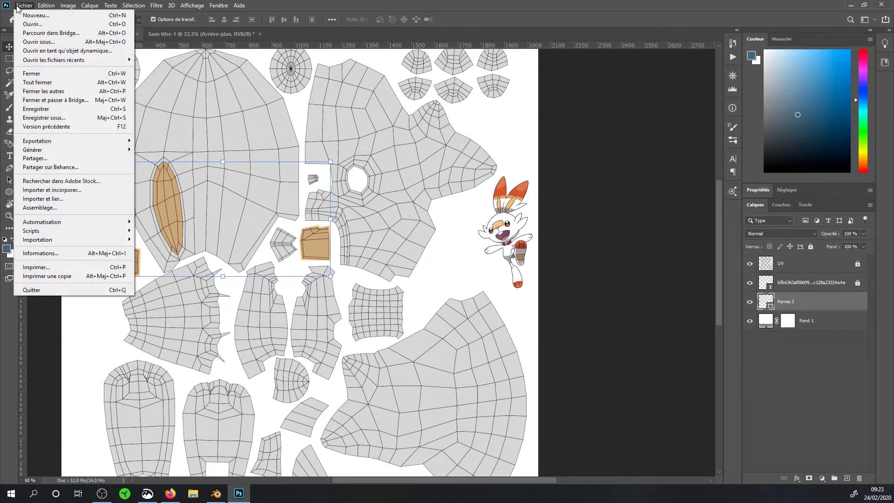
click(47, 117)
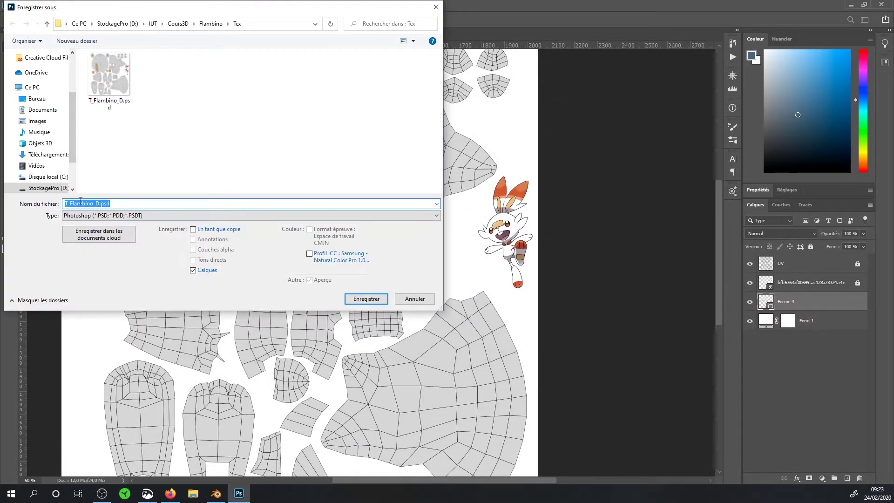
- Confirm saving T_Flambino_D.psd
click(414, 299)
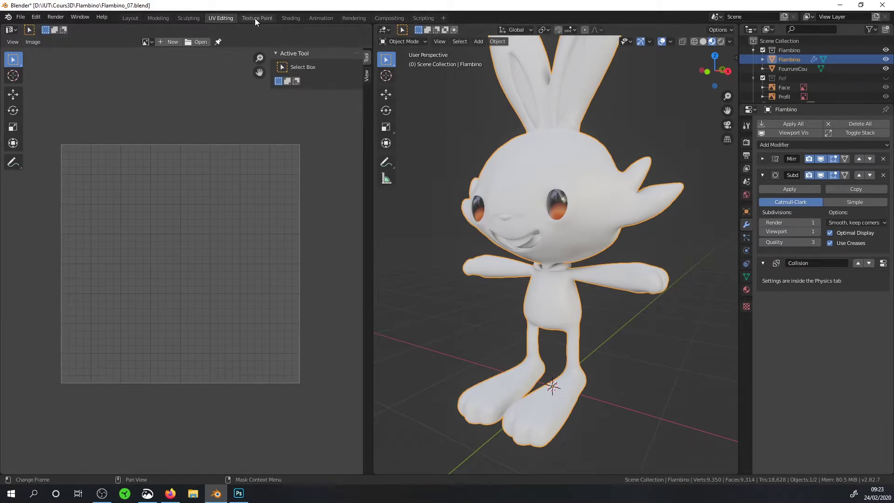
- In the Shading workspace, check the Node Wrangler add-on in Preferences
click(286, 18)
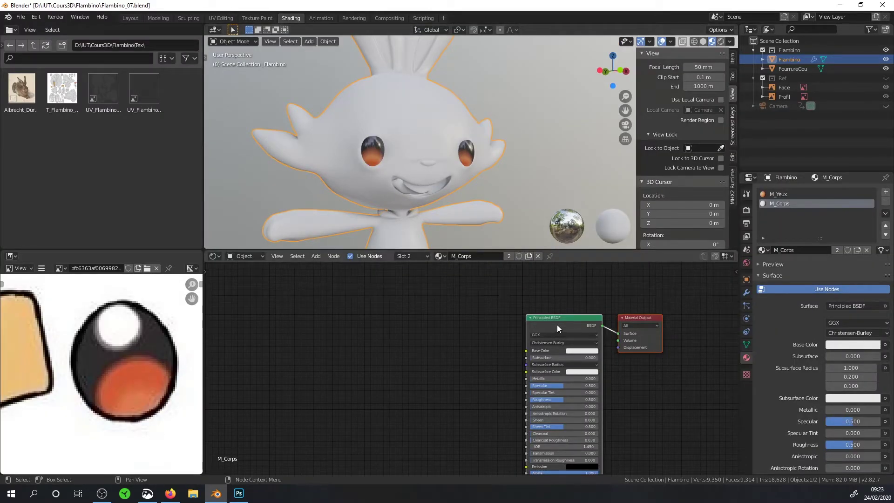
middle_drag(557, 325, 570, 309)
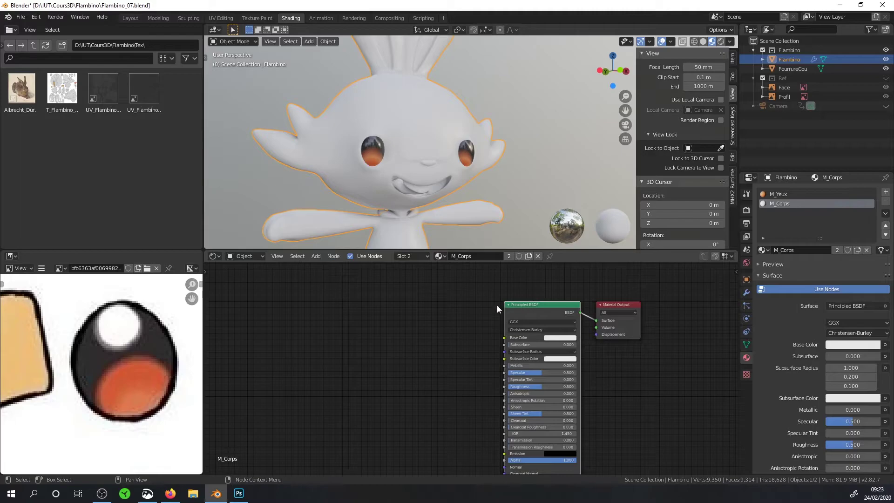
click(36, 17)
click(52, 151)
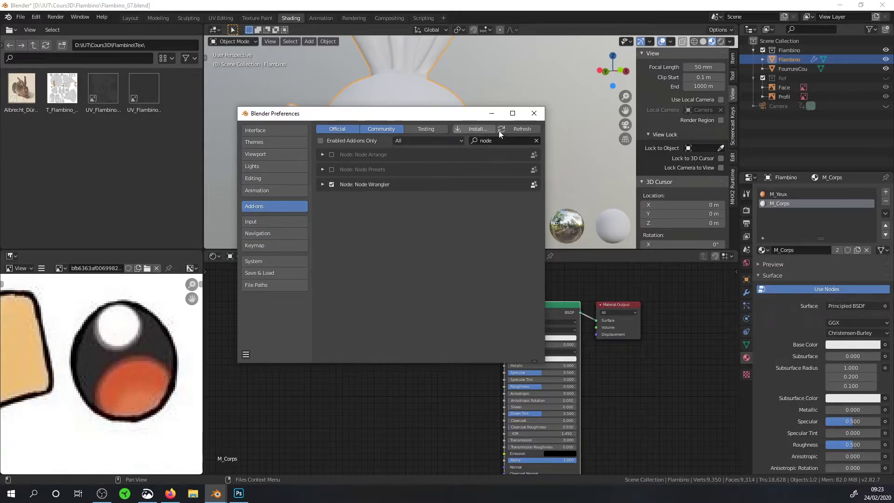
click(534, 113)
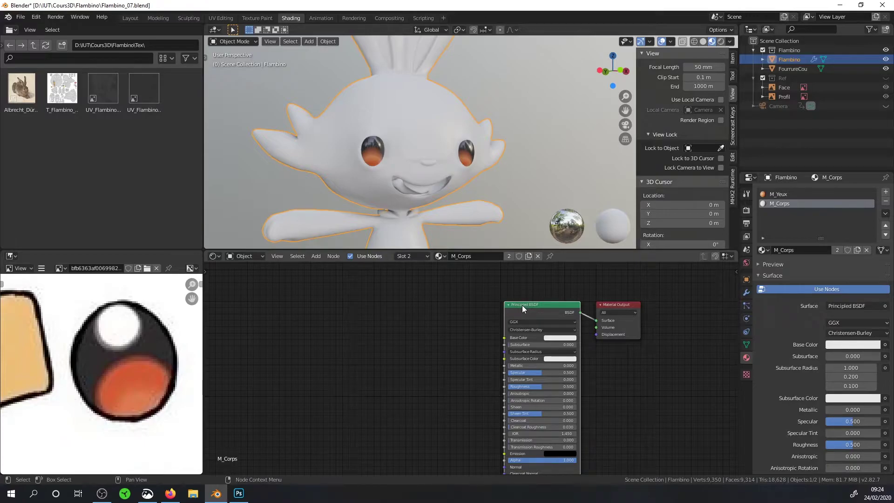
- Add a Texture Coordinate, Mapping and Image Texture chain to Principled BSDF with Ctrl+T
drag(521, 305, 502, 309)
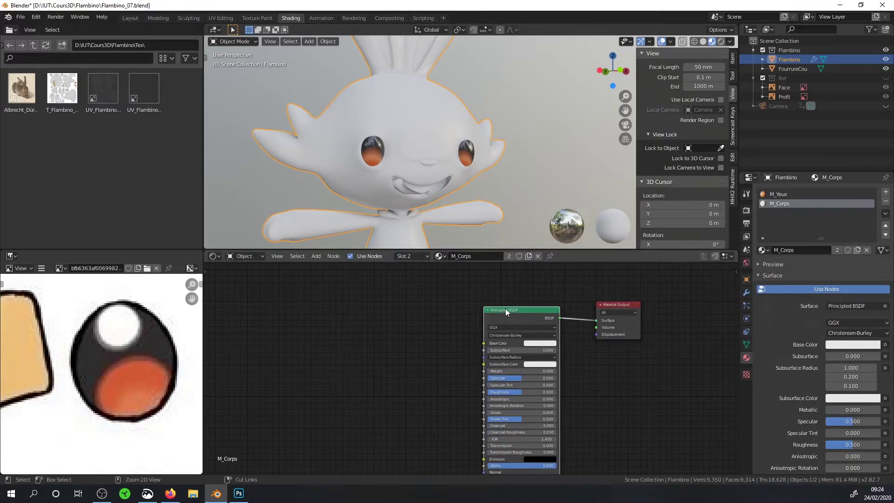
key(ctrl+t)
drag(284, 365, 247, 318)
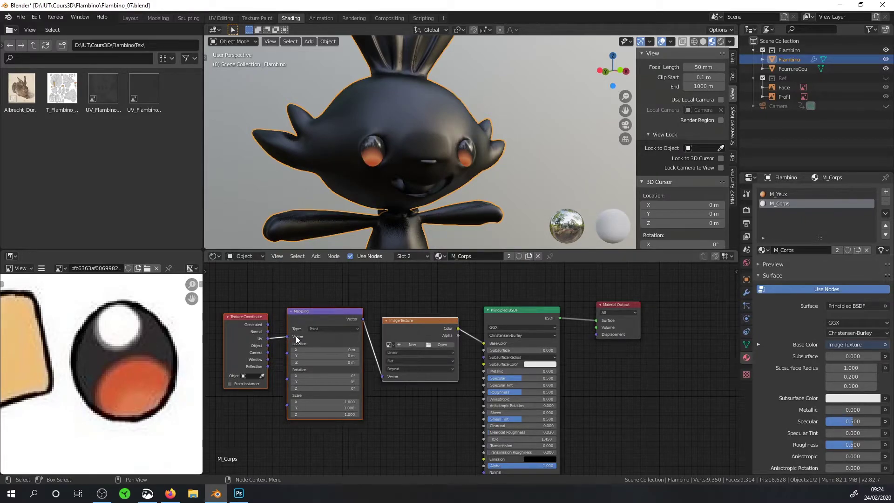
- Load T_Flambino_D.psd into the Image Texture node and orbit to view the textured model
click(434, 344)
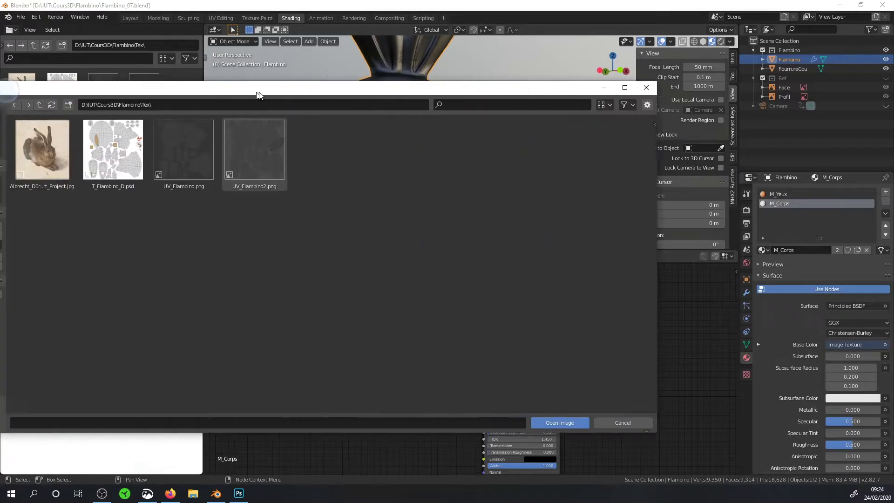
double_click(318, 152)
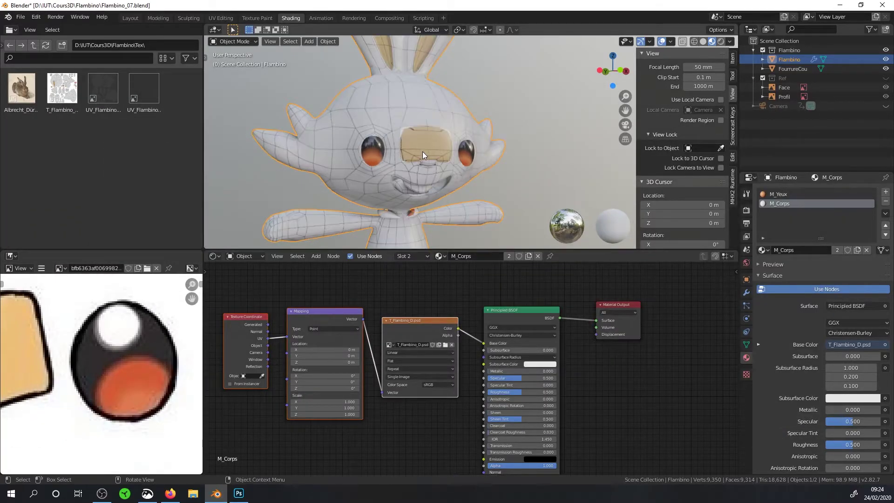
mouse_move(423, 152)
middle_down()
mouse_move(363, 154)
mouse_move(455, 139)
middle_up()
mouse_move(347, 156)
middle_down()
mouse_move(388, 125)
mouse_move(432, 142)
mouse_move(363, 136)
mouse_move(432, 127)
mouse_move(437, 147)
mouse_move(409, 172)
mouse_move(317, 173)
mouse_move(395, 188)
middle_up()
scroll(420, 142, down, 2)
- Inspect the texture on the head and whole character, then go back to Photoshop
click(239, 493)
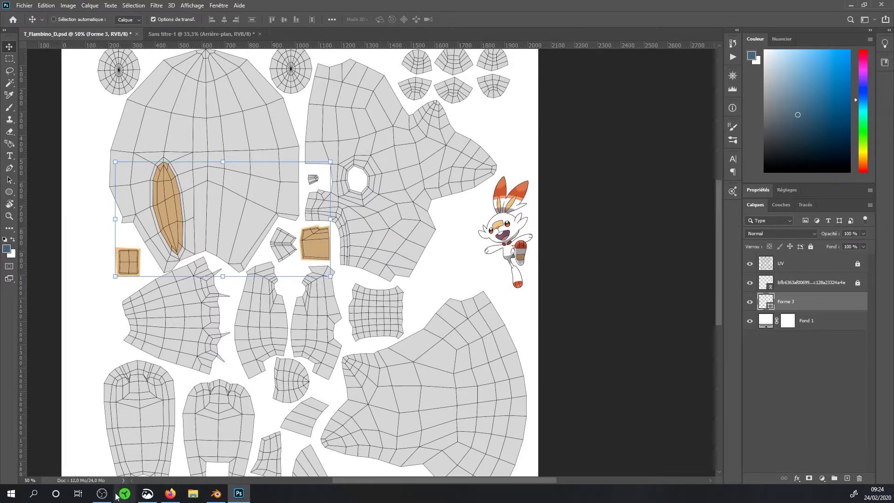
click(216, 493)
scroll(523, 155, up, 4)
mouse_move(524, 155)
middle_down()
mouse_move(440, 135)
mouse_move(524, 193)
middle_up()
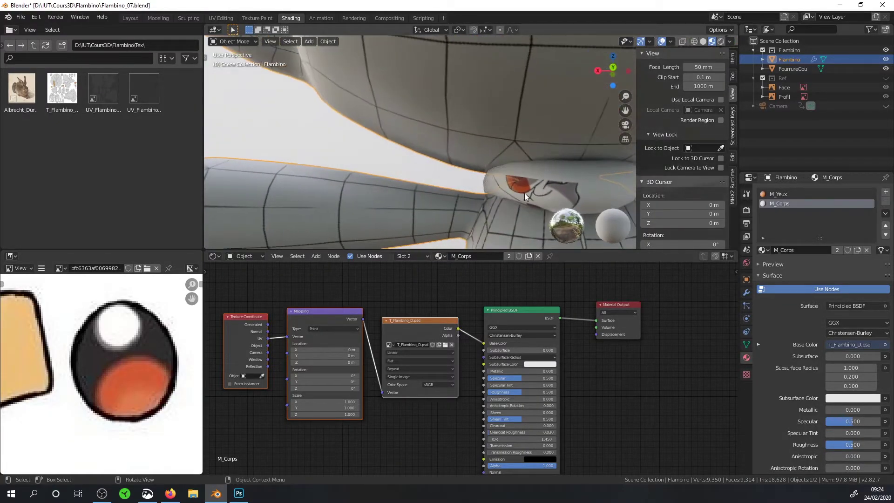
middle_drag(580, 191, 726, 202)
scroll(550, 163, down, 5)
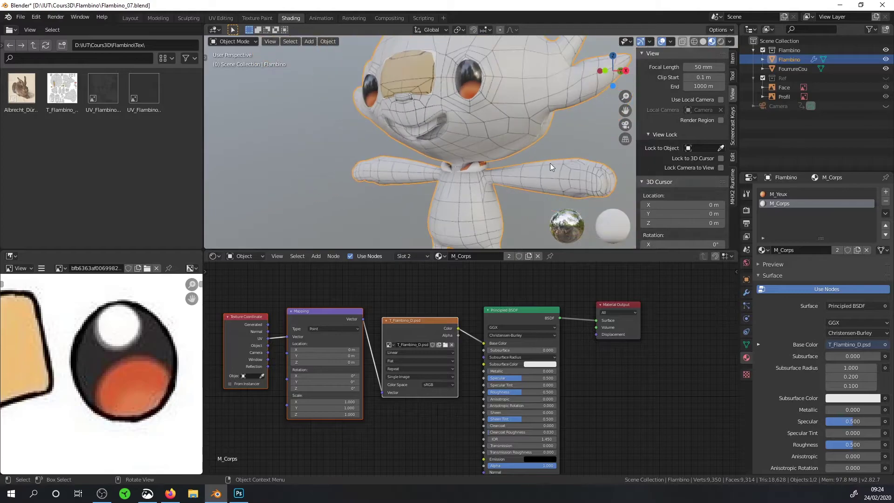
scroll(550, 163, down, 2)
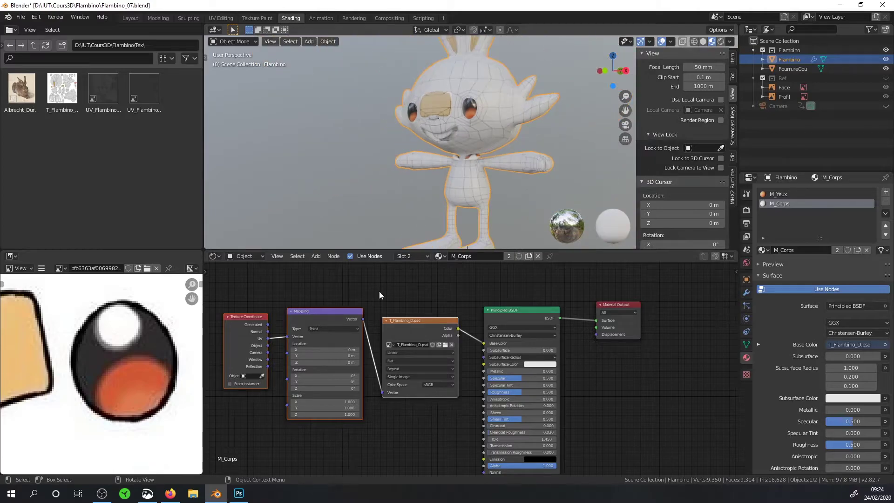
click(239, 494)
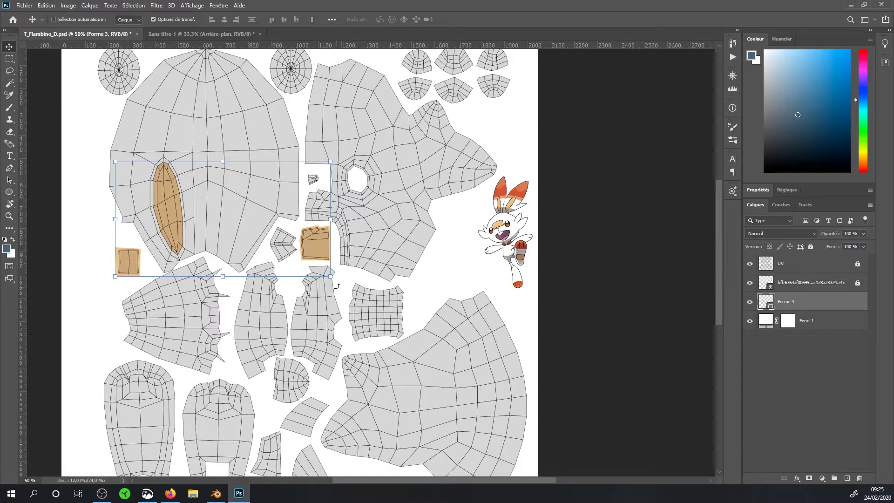
- Select the Pen tool in Shape mode and zoom into the lower-left UV islands
scroll(353, 279, down, 1)
scroll(346, 282, down, 1)
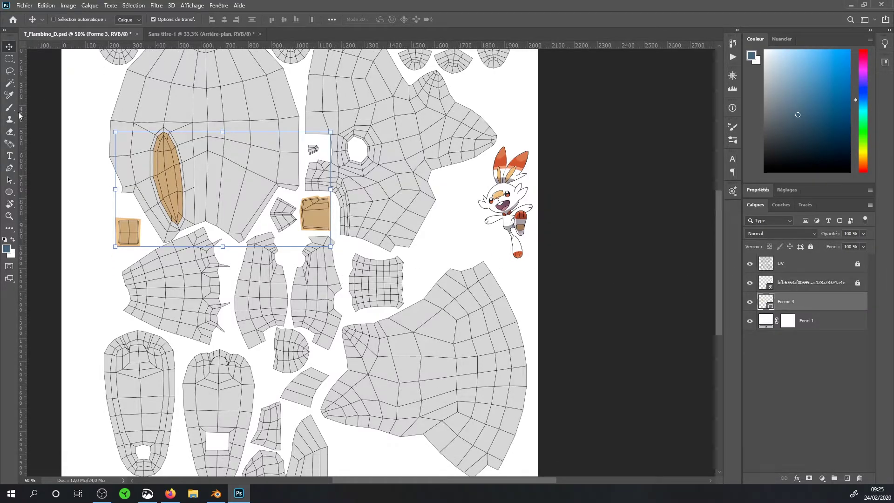
click(10, 169)
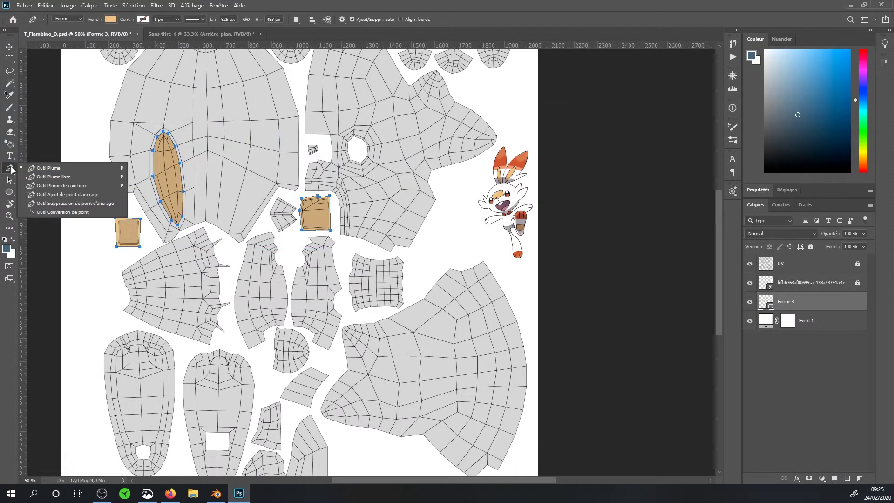
click(36, 171)
scroll(145, 343, down, 1)
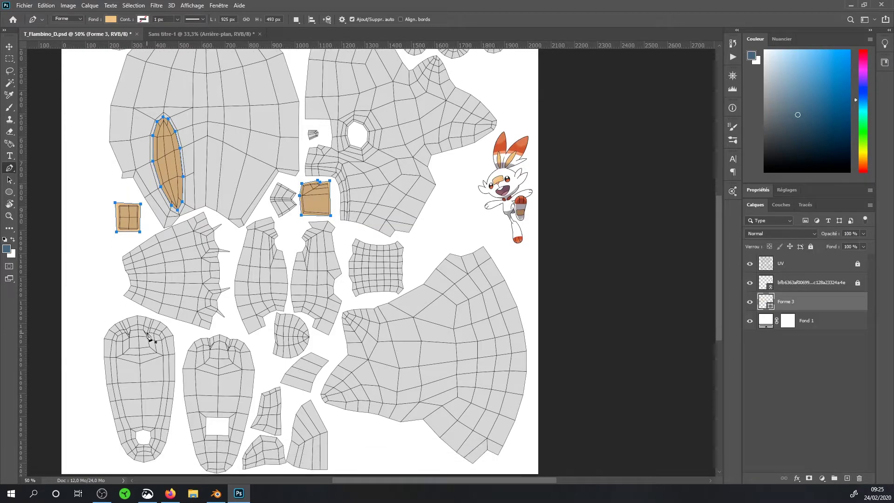
key(z)
click(112, 349)
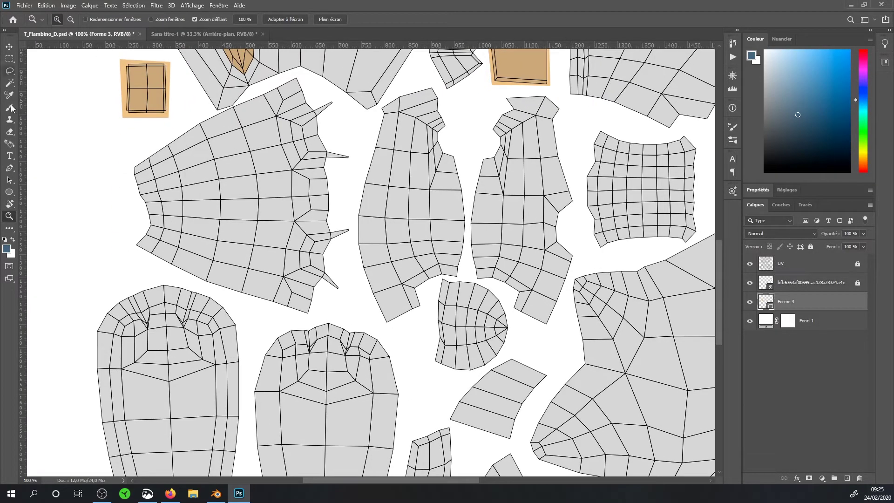
click(9, 167)
- Trace a closed filled shape over the top of the lower-left UV island
click(91, 368)
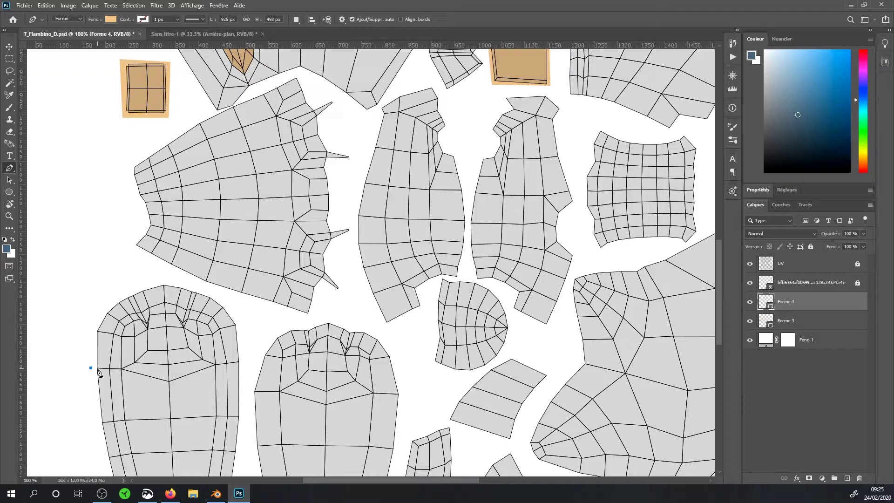
click(97, 368)
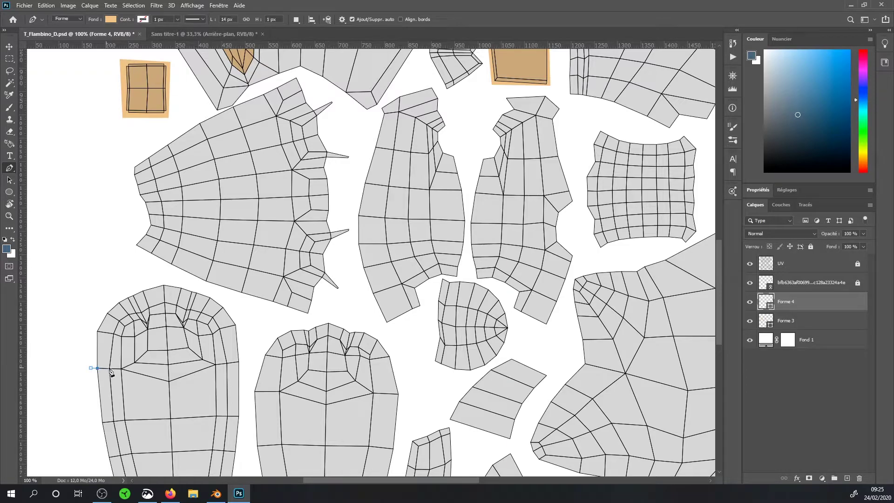
click(239, 361)
click(233, 300)
click(128, 277)
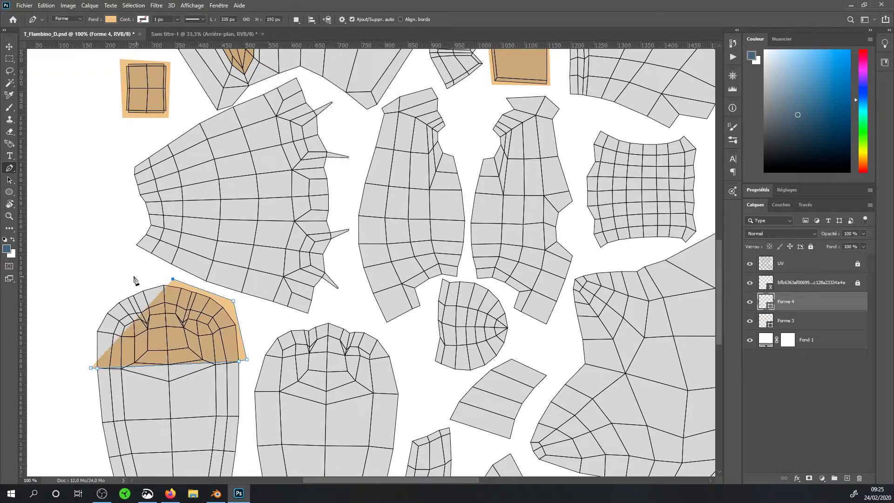
click(95, 318)
click(90, 367)
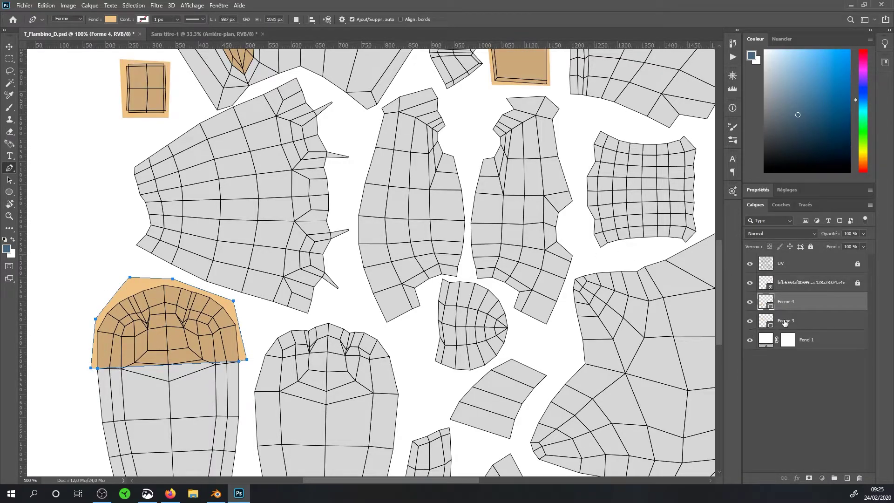
- Rename layers Forme 3 and Forme 4 to Beige and OrangeFoncé
double_click(784, 320)
text(Beige)
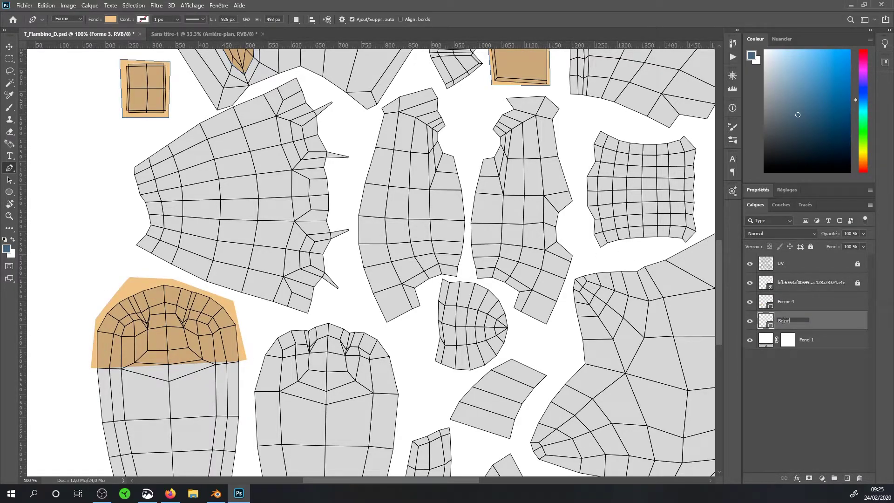
key(Return)
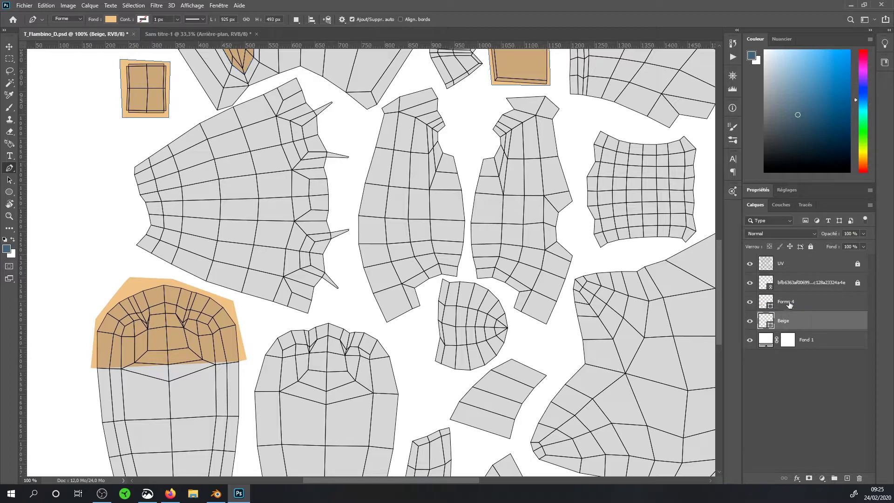
double_click(788, 303)
text(Oran)
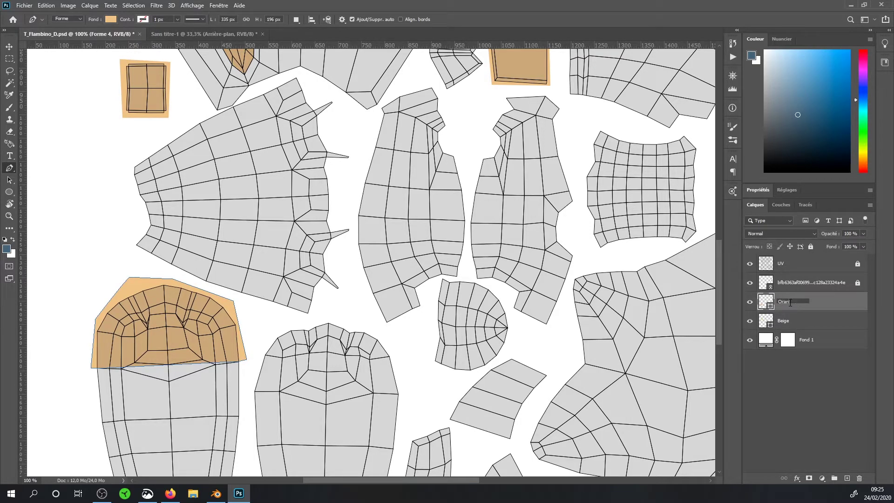
text(geFoncé)
key(Return)
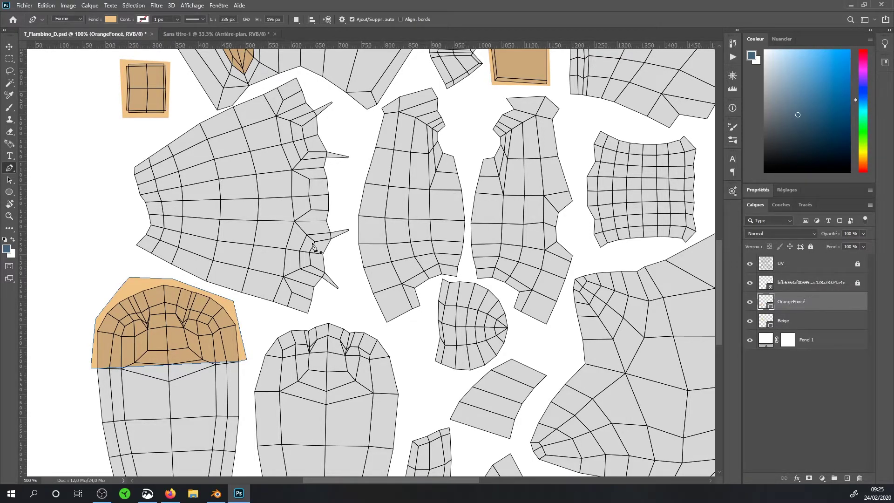
scroll(324, 474, up, 1)
drag(329, 486, 390, 486)
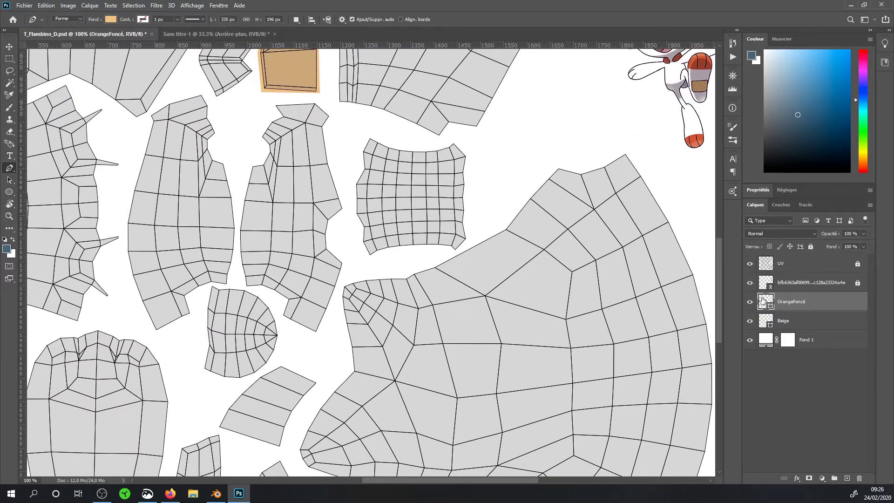
- Recolour the OrangeFoncé shape dark orange #d05934, sampled from the reference's foot
double_click(762, 300)
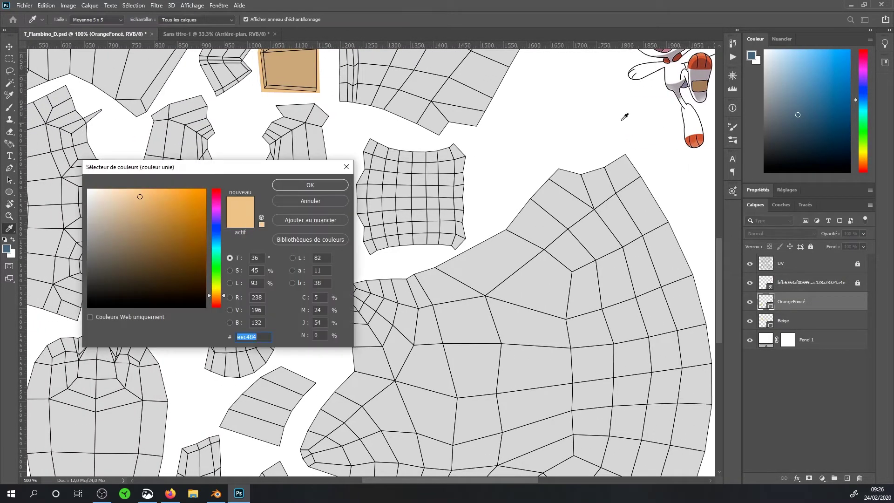
click(697, 137)
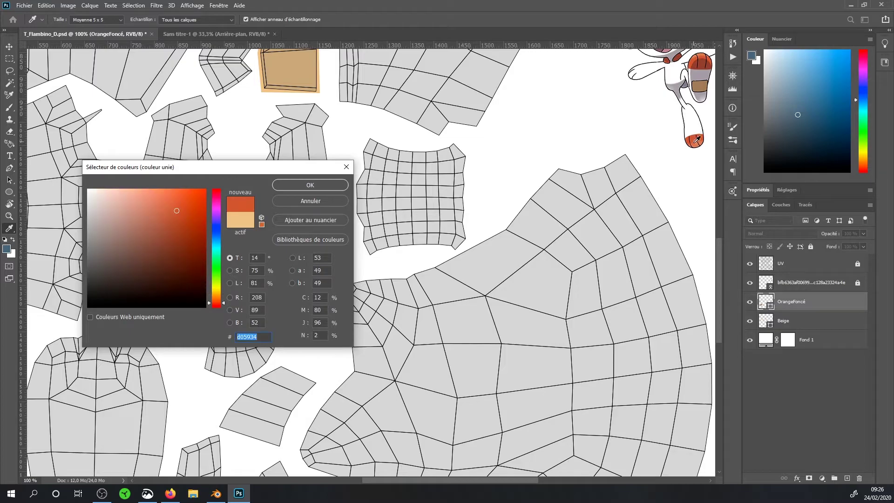
click(322, 191)
- Draw a matching dark orange shape over the neighbouring island's top
mouse_move(215, 333)
mouse_down()
mouse_move(260, 332)
mouse_move(439, 266)
mouse_up()
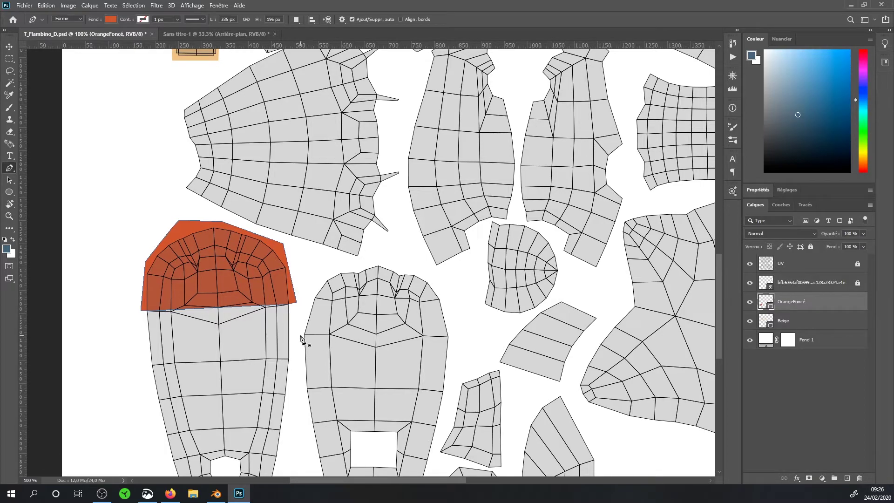
click(301, 334)
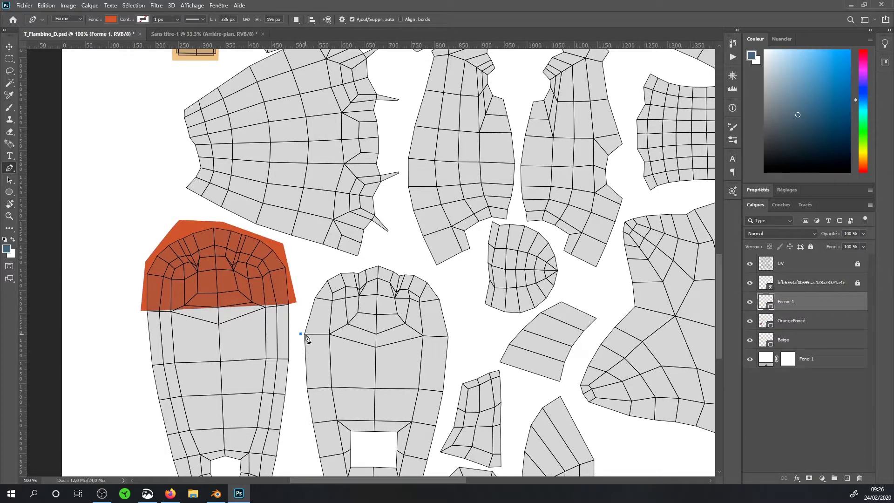
click(305, 335)
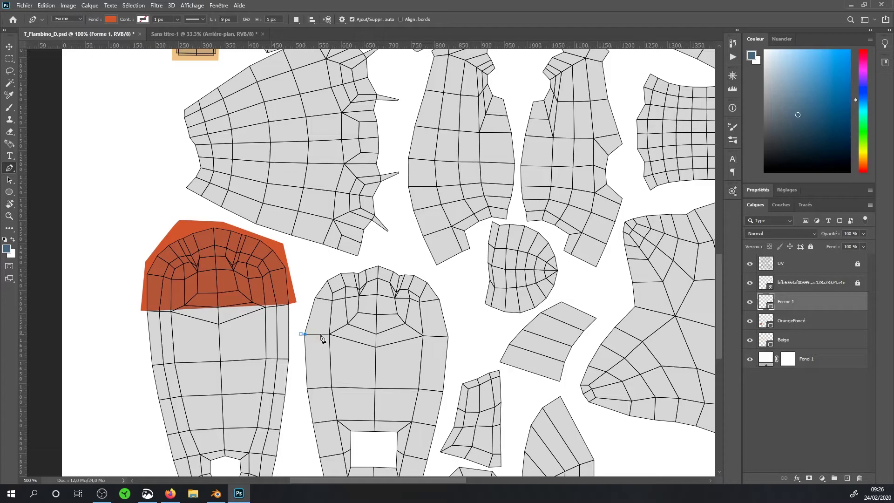
click(449, 336)
click(425, 269)
click(382, 261)
click(315, 267)
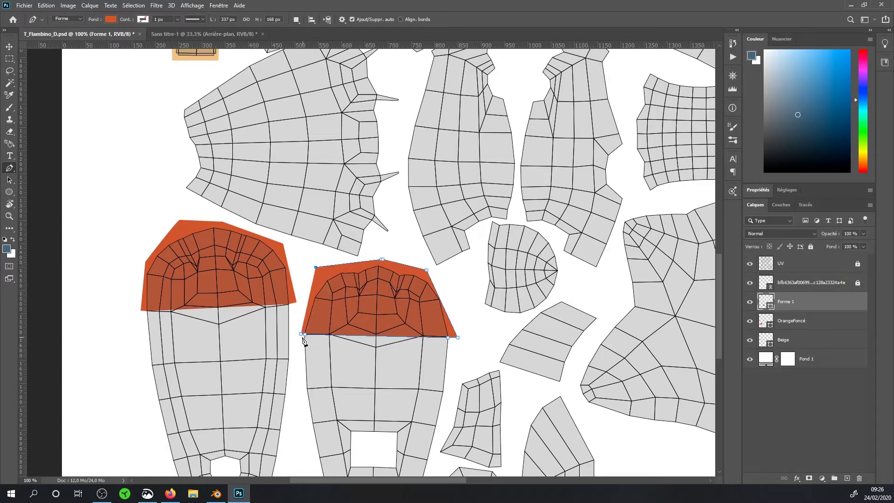
key(z)
alt+scroll(406, 195, down, 3)
click(321, 148)
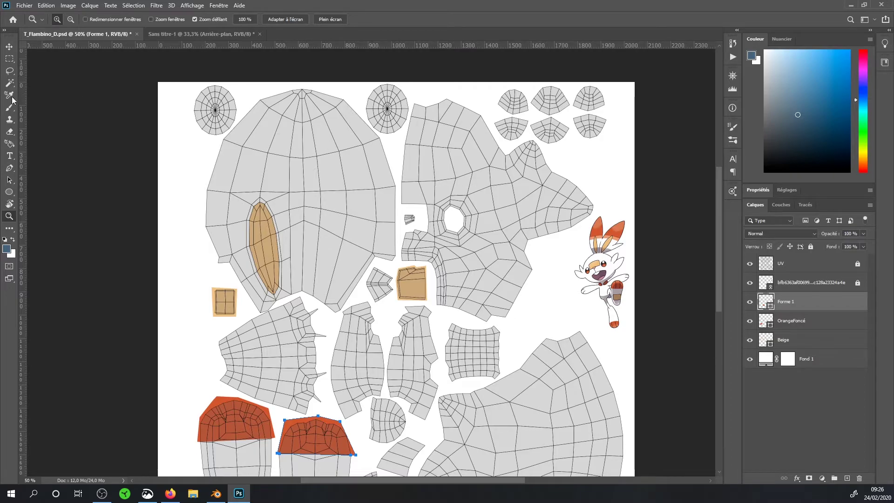
- Trace a closed dark orange cap from the head island's mesh row over its dome
key(p)
click(205, 190)
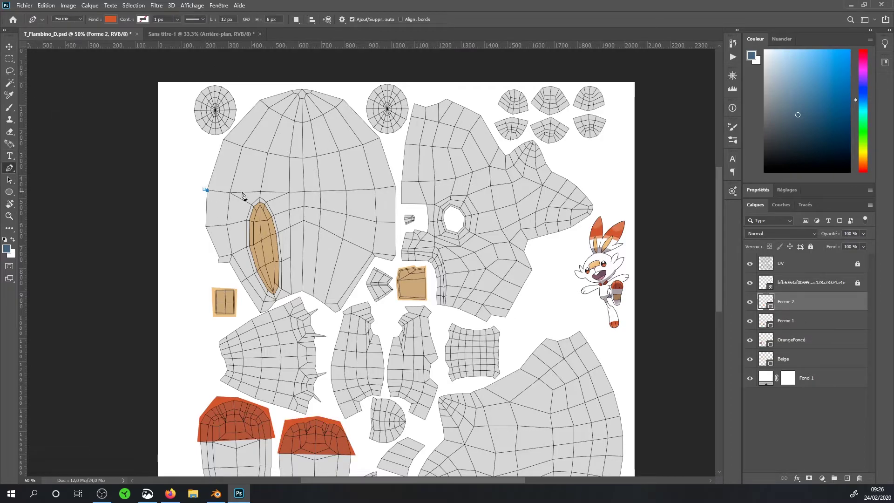
click(230, 192)
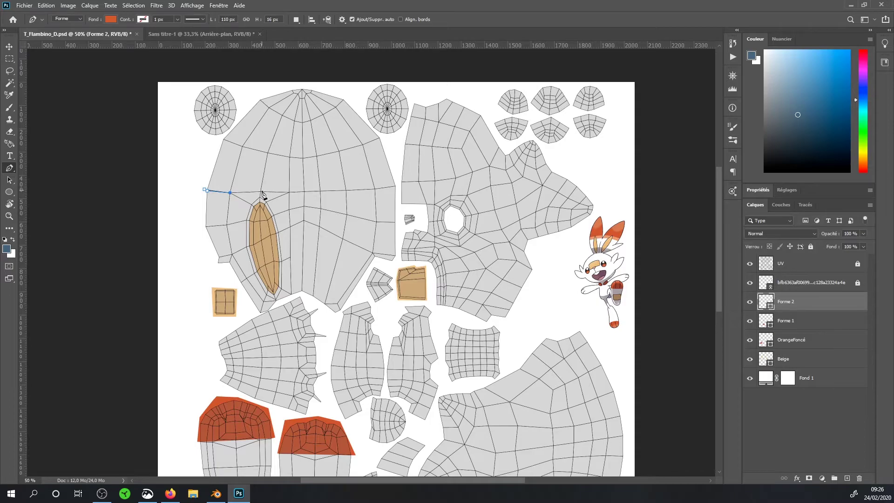
click(261, 192)
click(290, 191)
click(320, 191)
click(346, 191)
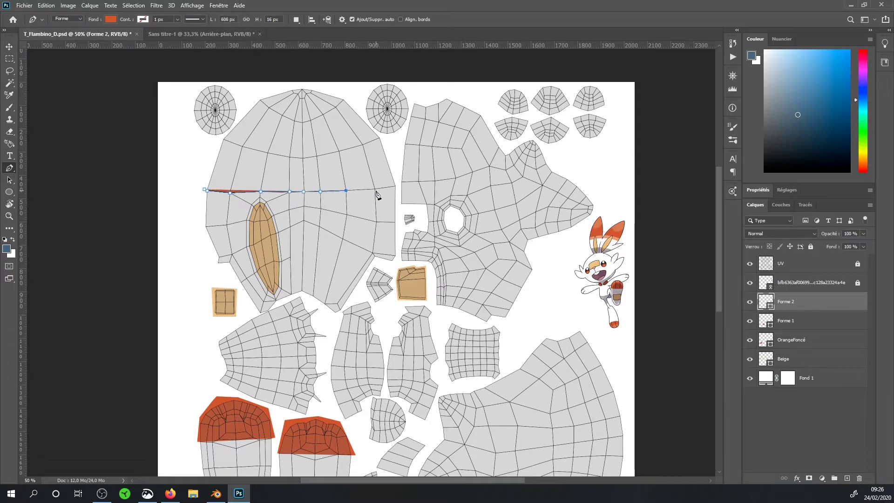
click(375, 189)
click(396, 185)
click(381, 138)
click(343, 98)
click(312, 87)
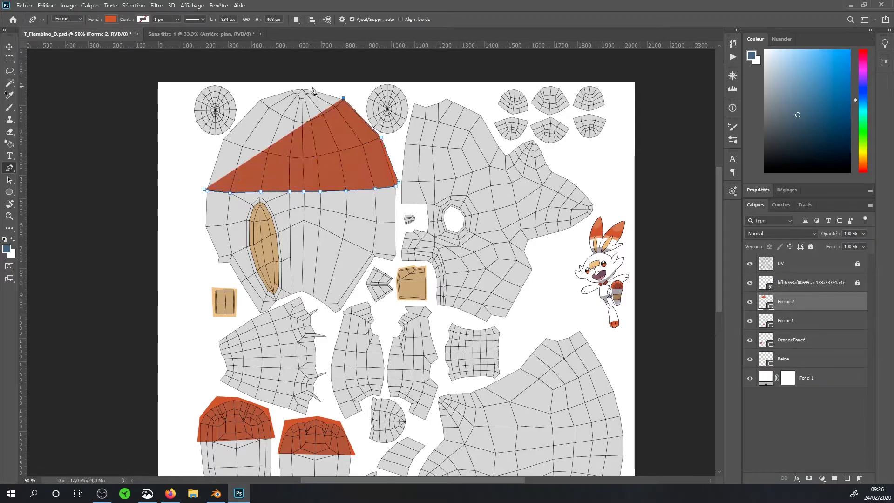
click(259, 97)
click(222, 137)
click(206, 190)
scroll(205, 190, down, 1)
key(v)
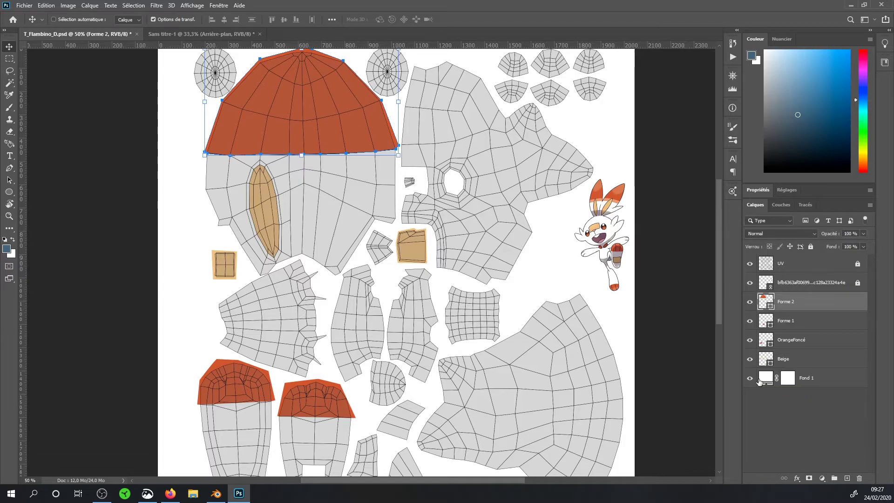
- Merge the Forme 2, Forme 1 and OrangeFoncé shape layers into one shape
shift+click(803, 357)
click(800, 341)
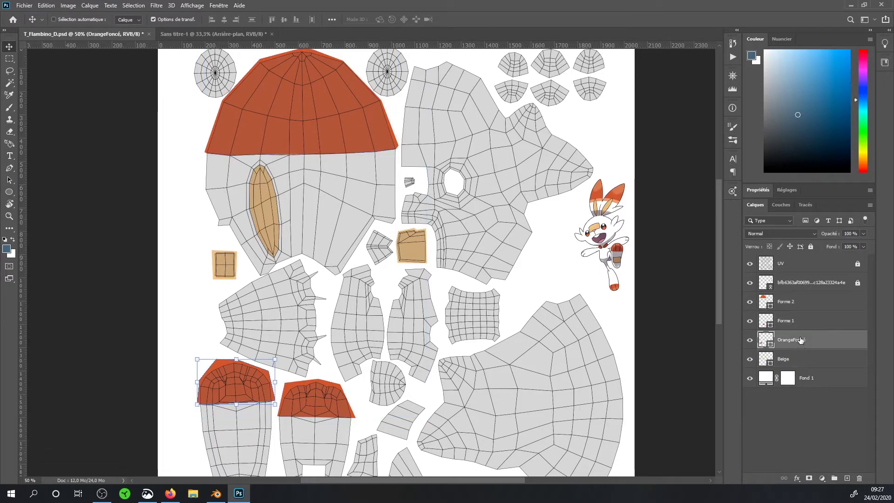
shift+click(801, 303)
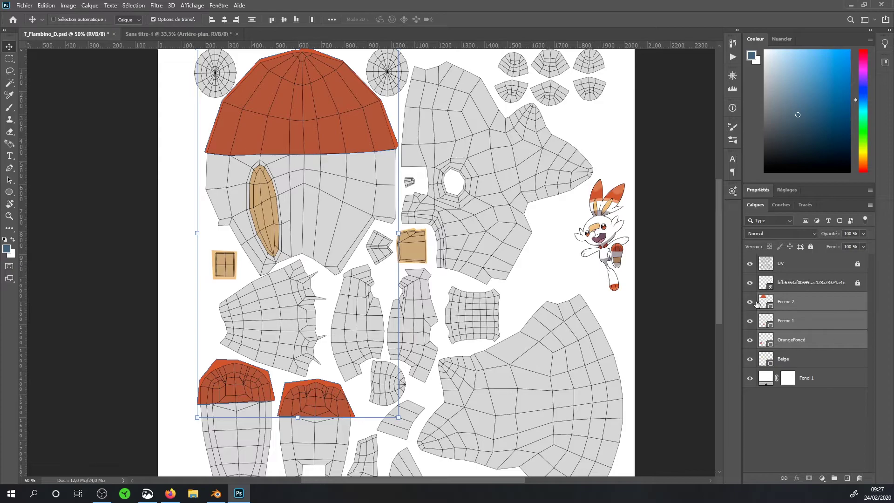
right_click(804, 324)
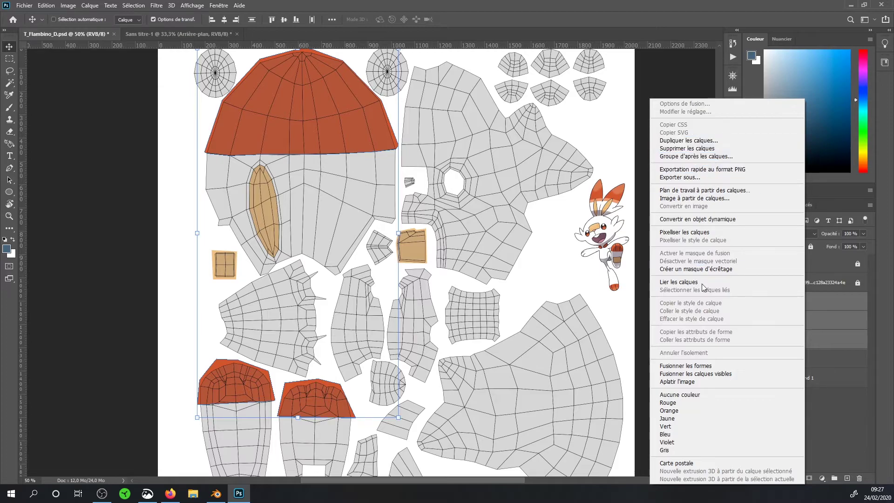
click(689, 366)
- Rename the merged layer OrangeFoncee, hide the UV wireframe layer and save the file
double_click(790, 301)
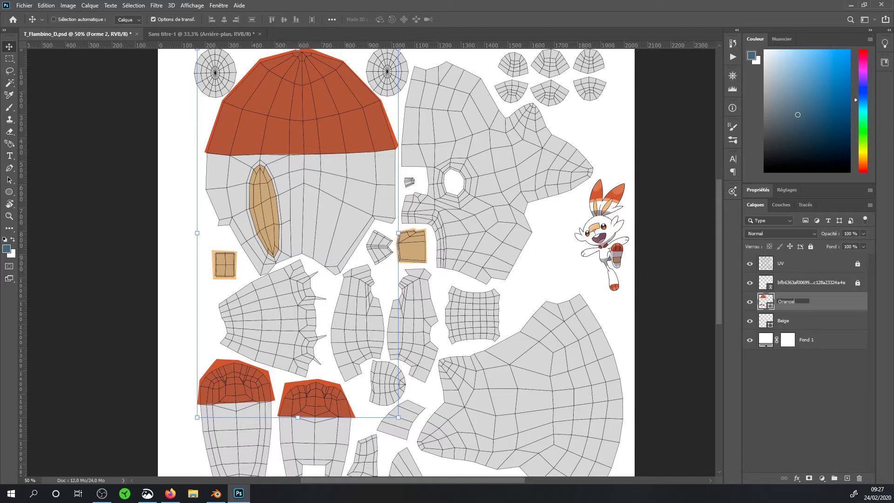
text(Foncee)
key(Return)
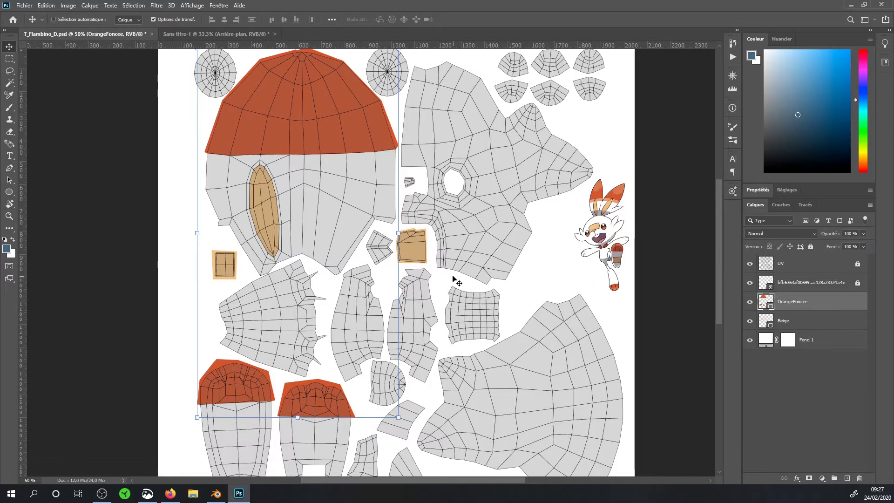
click(750, 264)
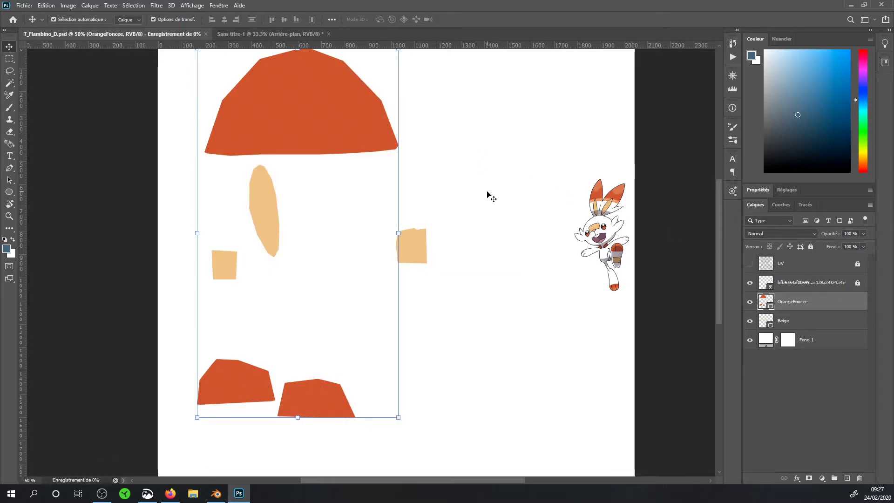
key(ctrl)
- In Blender, show T_Flambino_D.psd in the Image Editor and reload it from disk
click(215, 493)
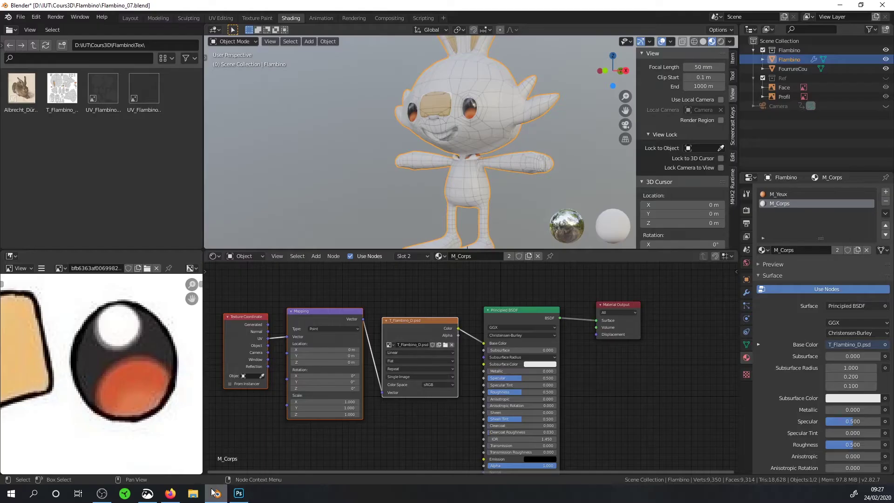
mouse_move(505, 183)
middle_down()
mouse_move(503, 129)
mouse_move(507, 183)
middle_up()
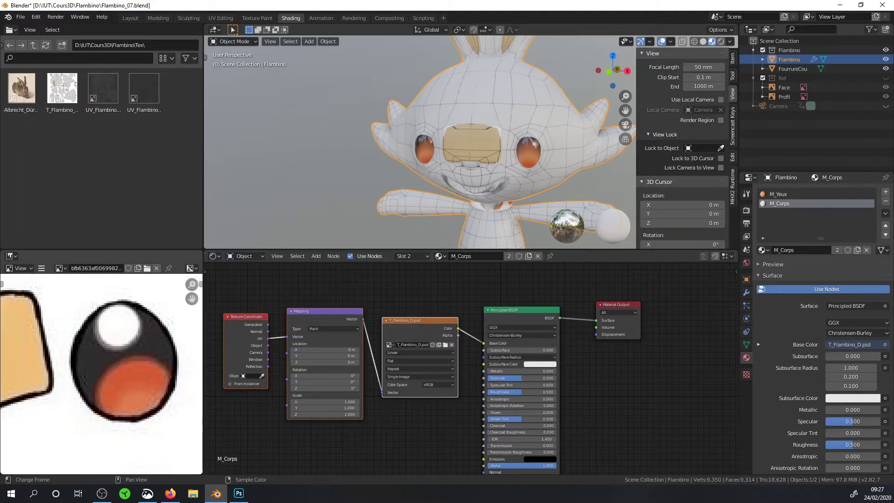
click(63, 269)
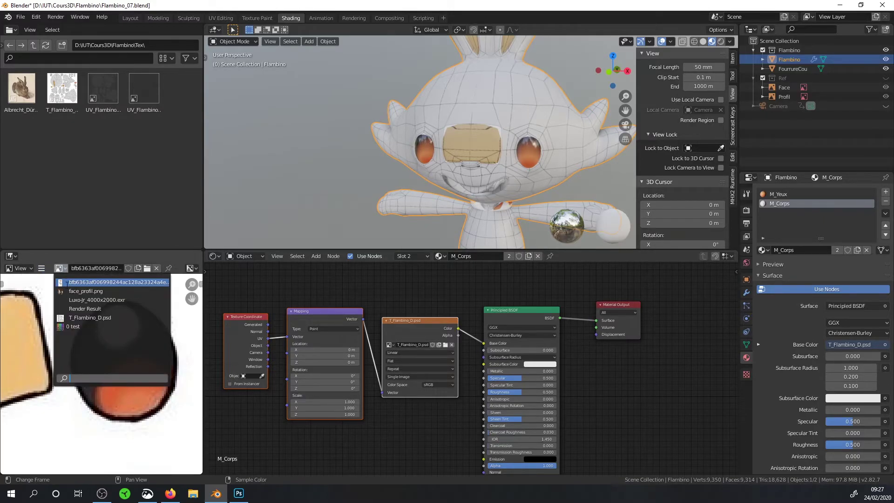
click(75, 317)
scroll(112, 305, down, 3)
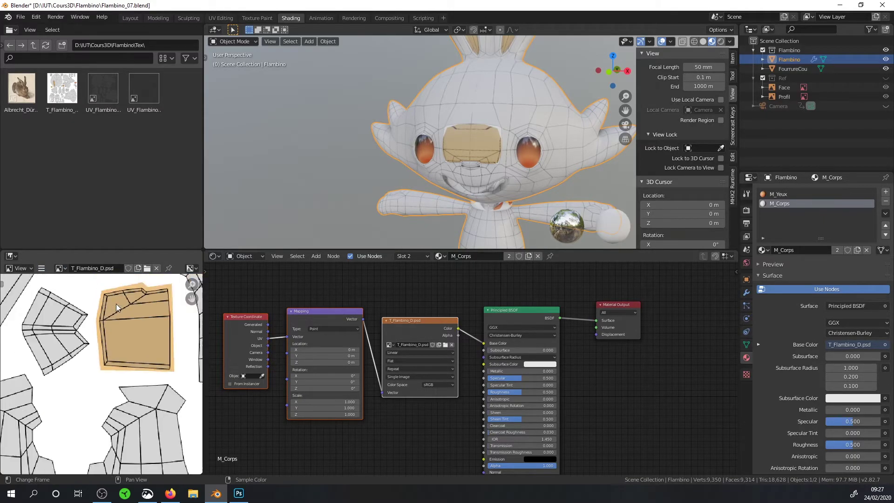
scroll(116, 303, down, 3)
scroll(114, 307, up, 2)
click(42, 268)
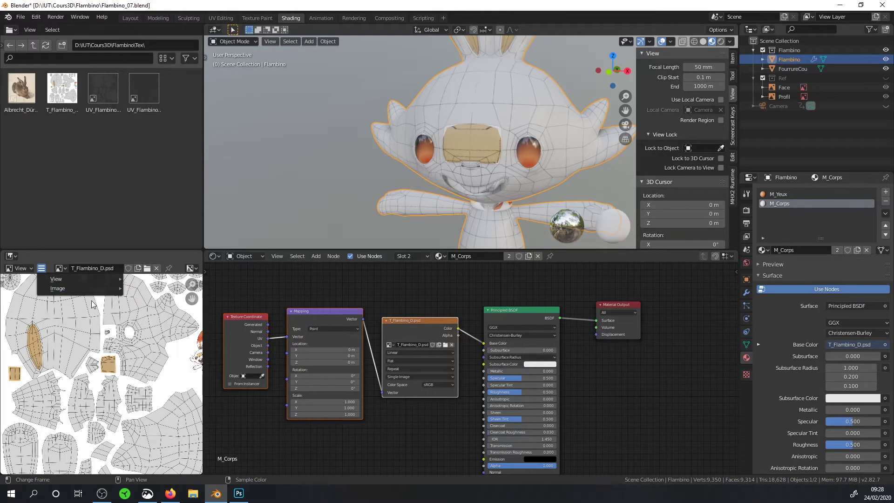
mouse_move(57, 288)
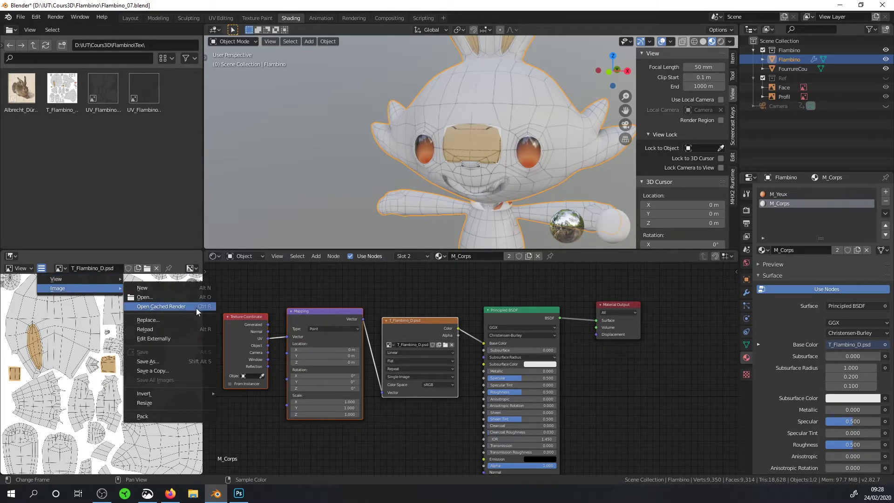
click(160, 328)
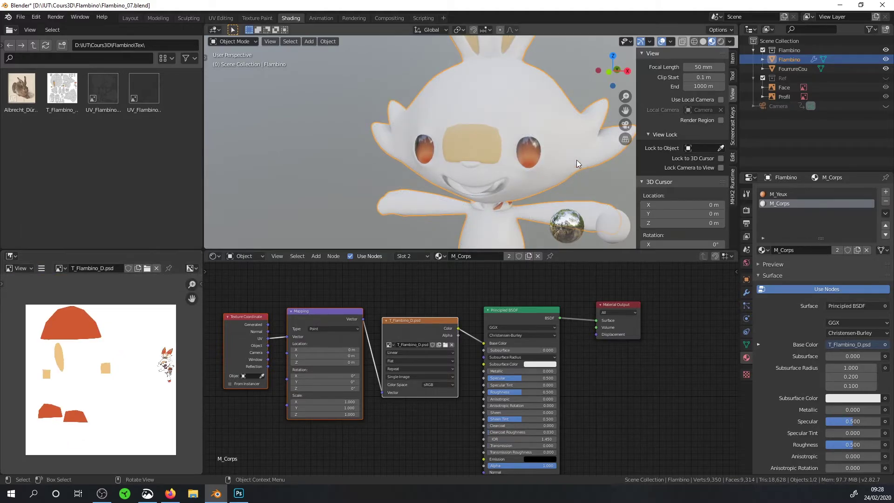
scroll(515, 152, down, 5)
scroll(501, 127, up, 3)
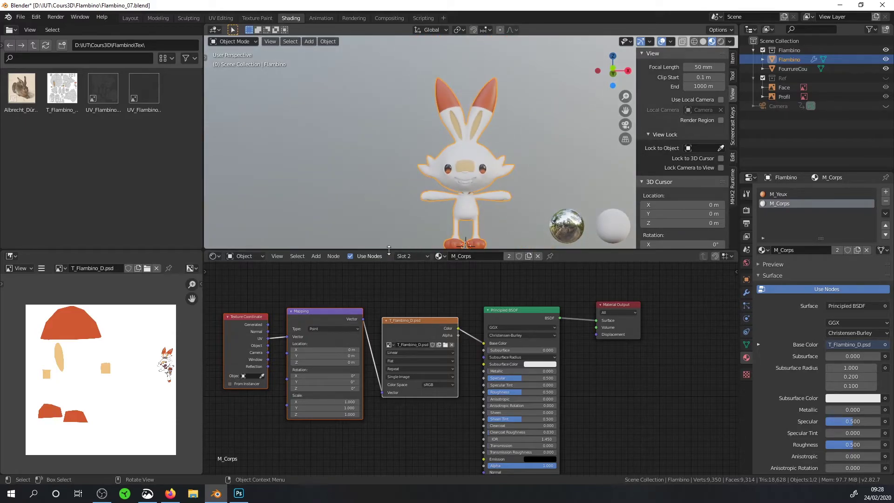
- In Photoshop, show the UV wireframe layer again and zoom in on the head island
click(239, 492)
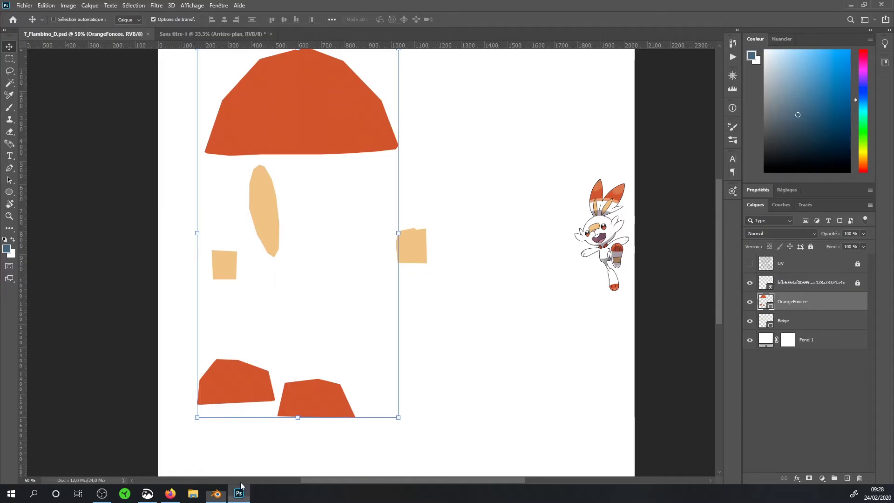
click(749, 264)
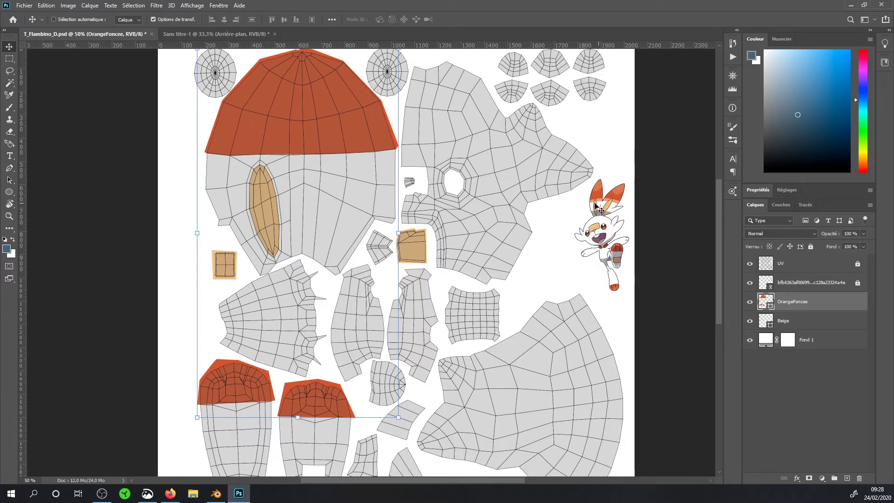
key(z)
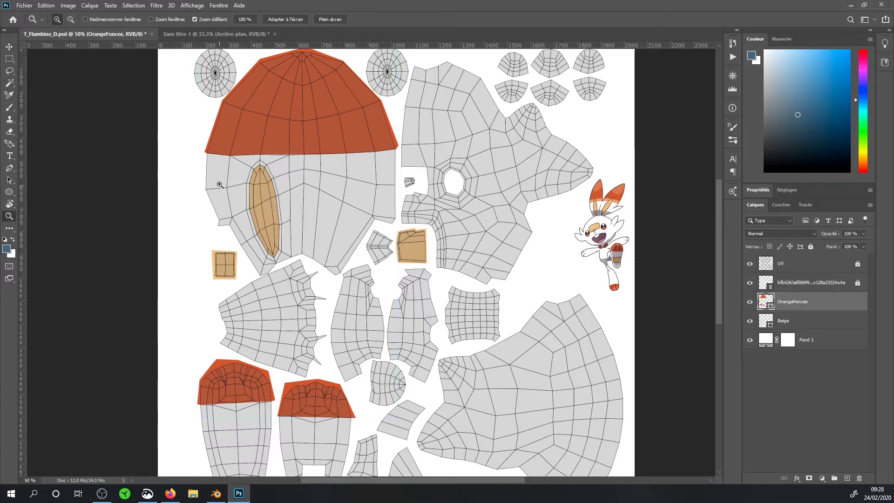
click(220, 185)
- Trace a closed Pen shape for the band just below the head's dark orange cap
click(10, 168)
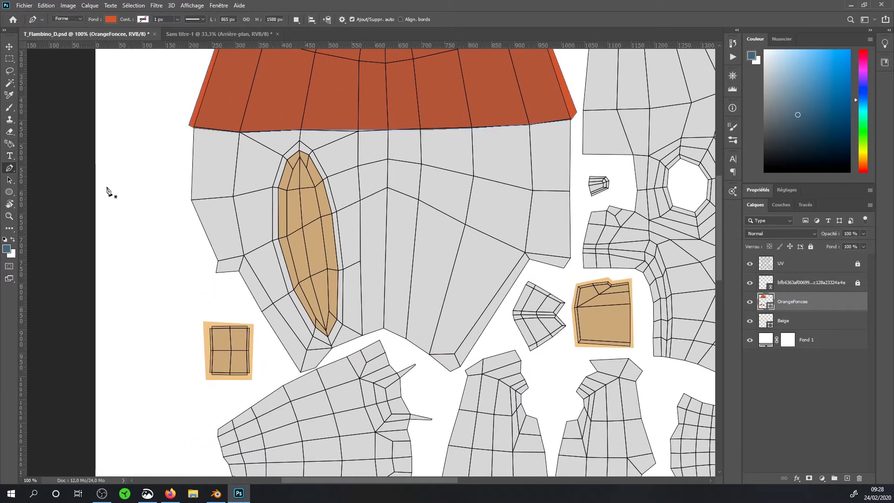
click(187, 199)
click(232, 197)
click(272, 186)
click(298, 151)
click(359, 166)
click(421, 165)
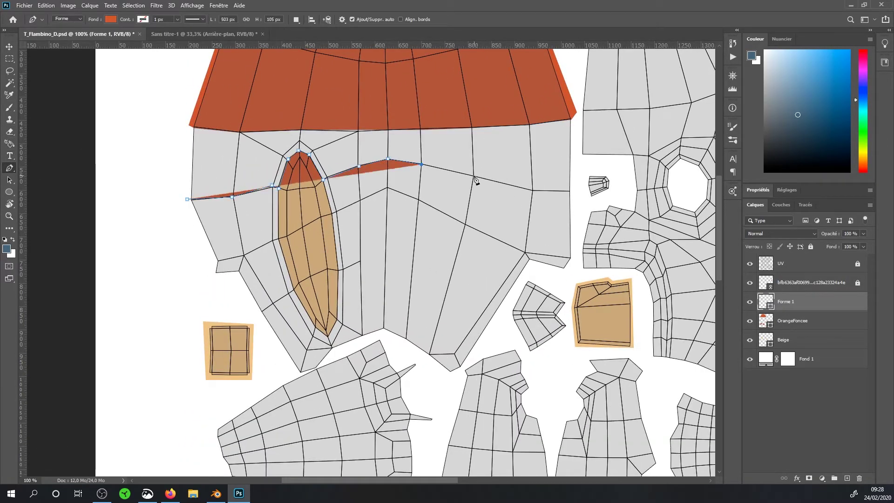
click(474, 176)
click(573, 118)
click(471, 127)
click(387, 129)
click(301, 130)
click(186, 130)
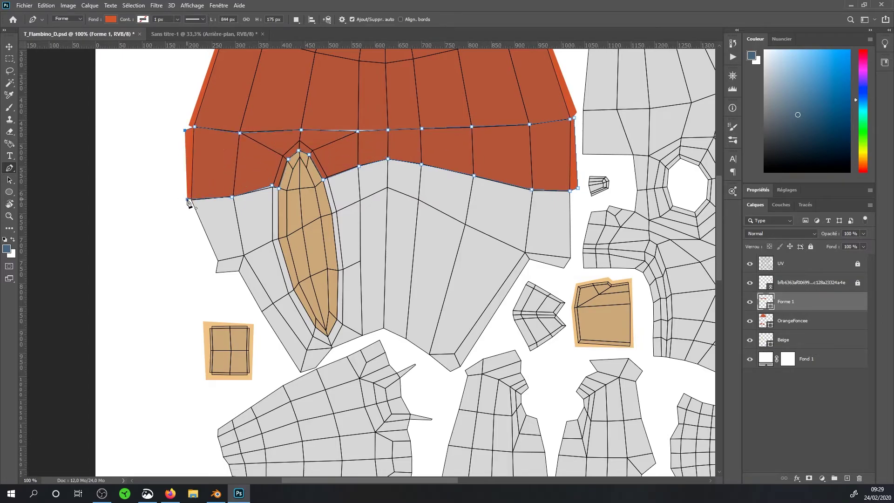
click(187, 199)
key(a)
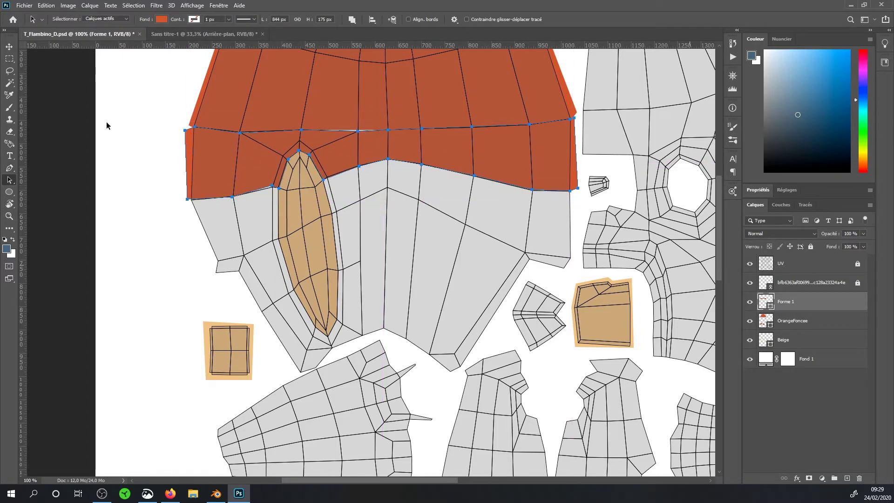
- Check the band against OrangeFoncee, reselect the new Forme 1 layer and zoom out
key(shift+a)
click(362, 112)
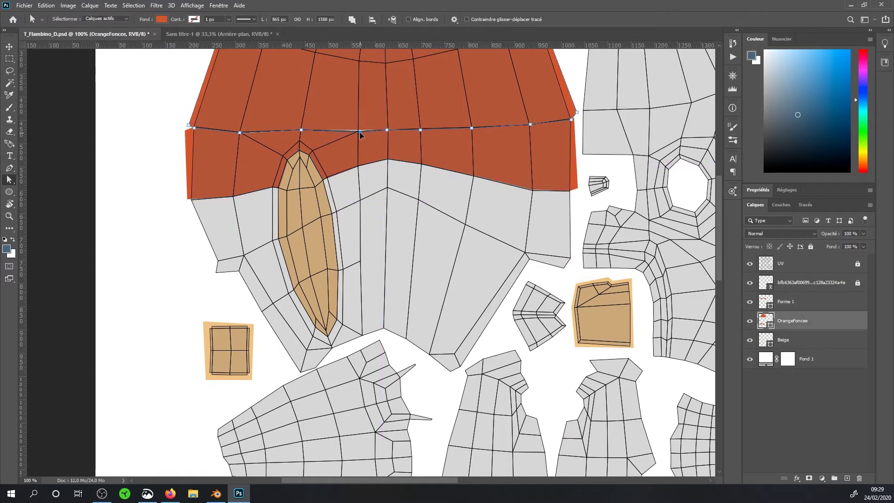
click(762, 302)
key(z)
key(ctrl+minus)
key(ctrl+minus)
- Fill the band with light orange sampled from the character's ear
double_click(762, 301)
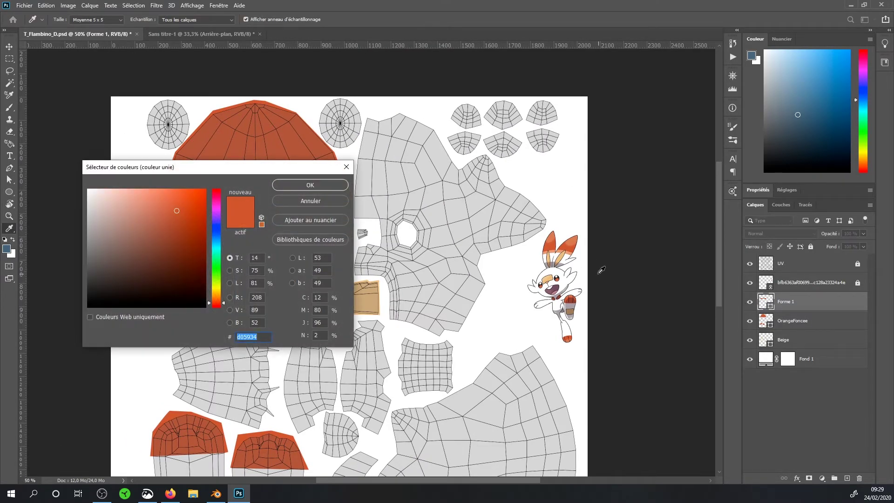
click(547, 241)
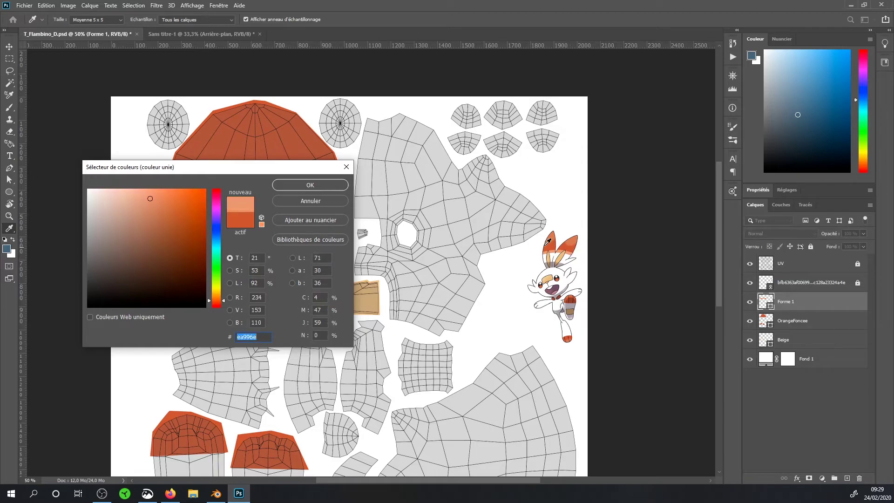
click(329, 188)
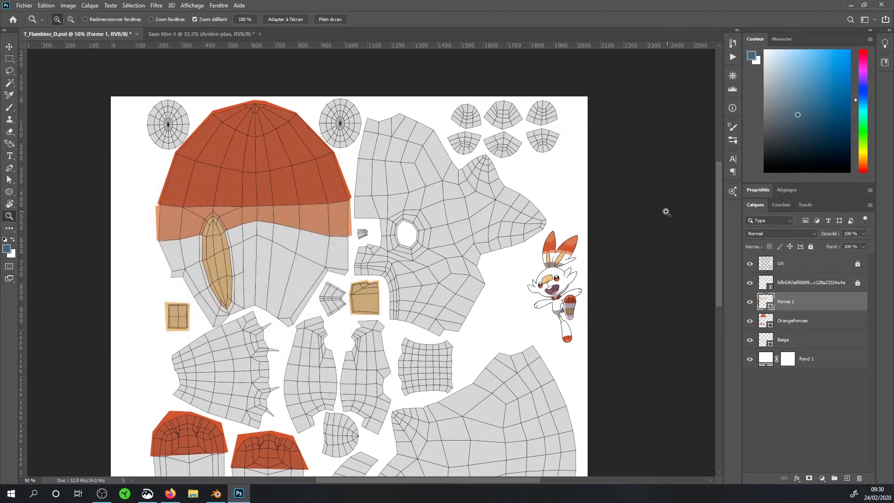
- Rename the band layer OrangeClair, hide the UV wireframe and save T_Flambino_D.psd
double_click(788, 301)
text(rangeClai)
key(Return)
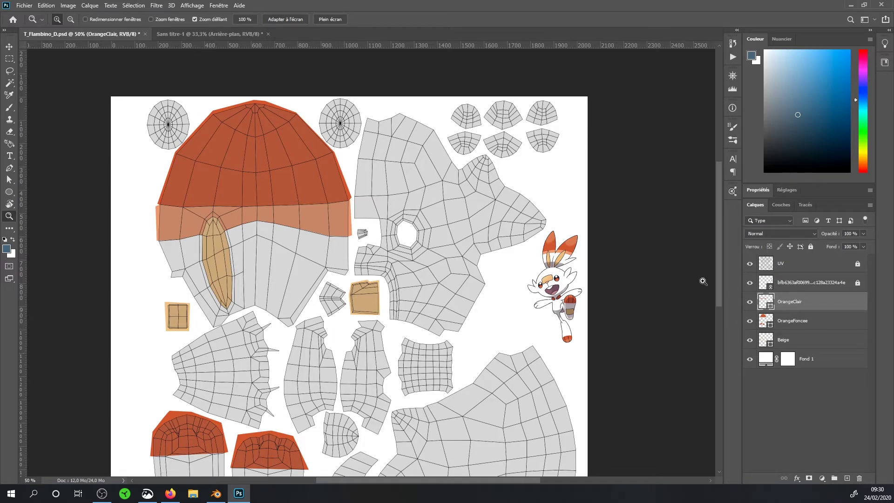
click(749, 264)
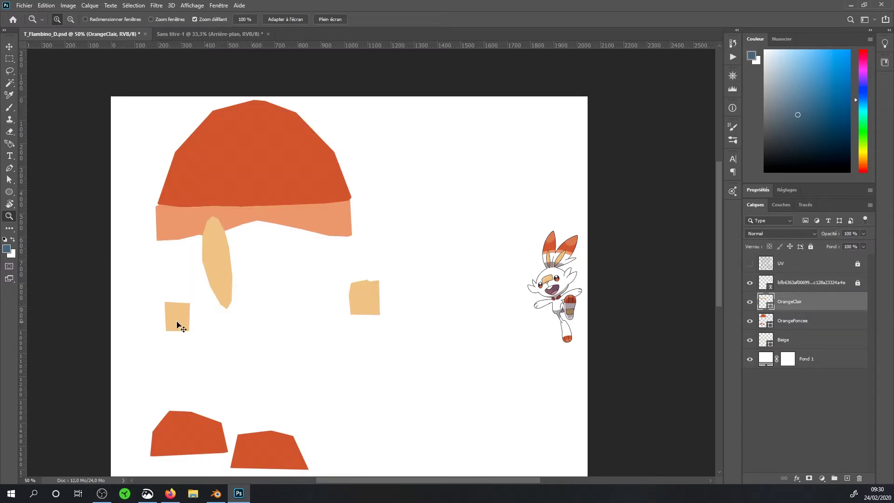
key(ctrl+s)
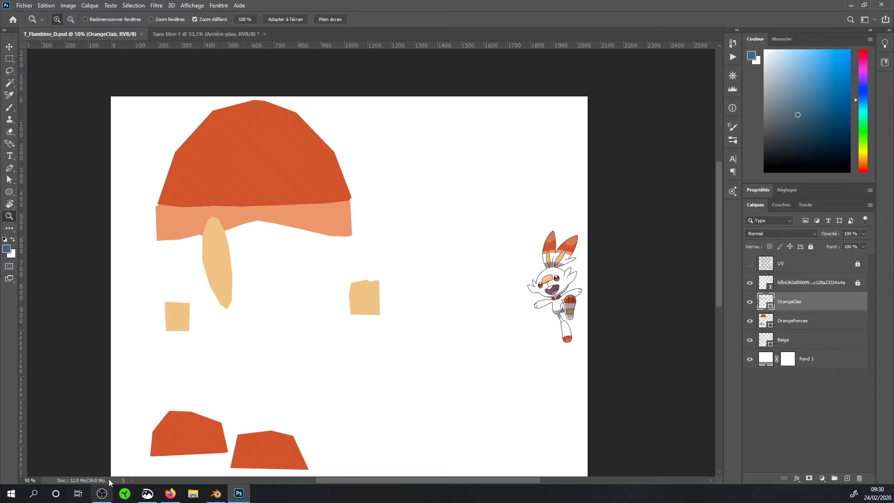
click(215, 493)
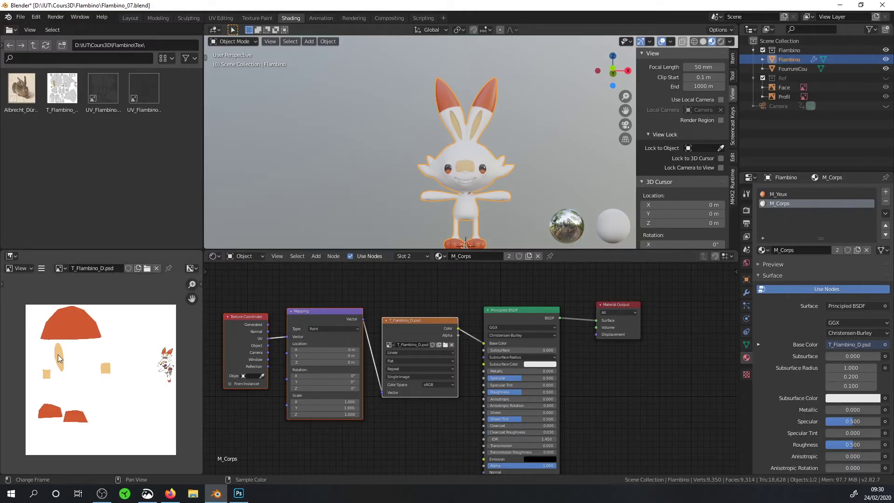
- Reload the texture with Alt+R and inspect the salmon band below the ear tips
key(alt+r)
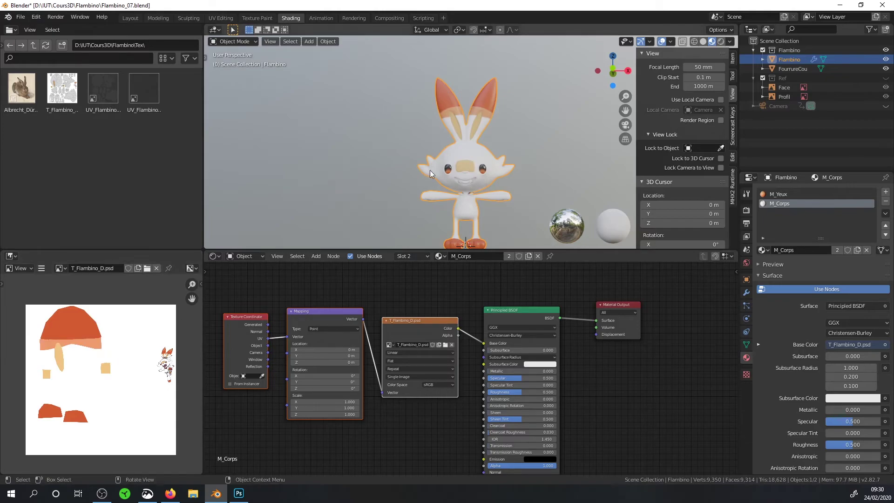
middle_drag(429, 170, 475, 175)
mouse_move(517, 122)
middle_down()
mouse_move(384, 102)
mouse_move(543, 135)
middle_up()
scroll(504, 166, up, 3)
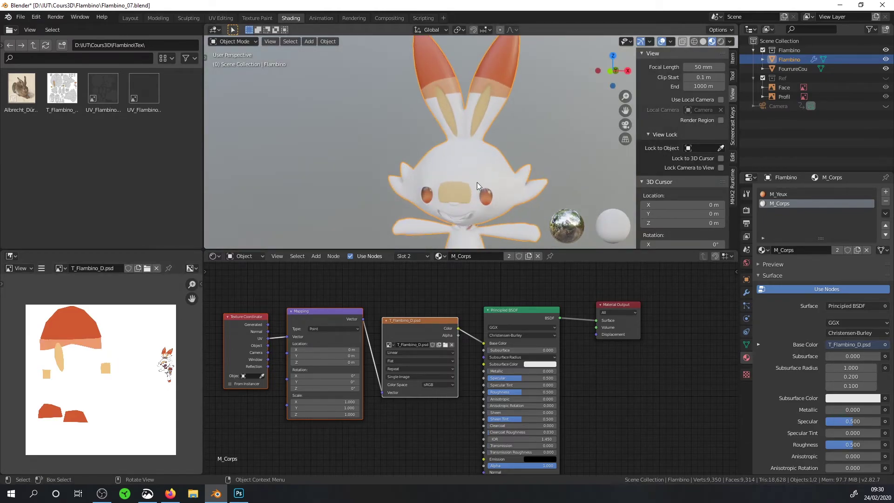
scroll(548, 240, up, 1)
click(239, 495)
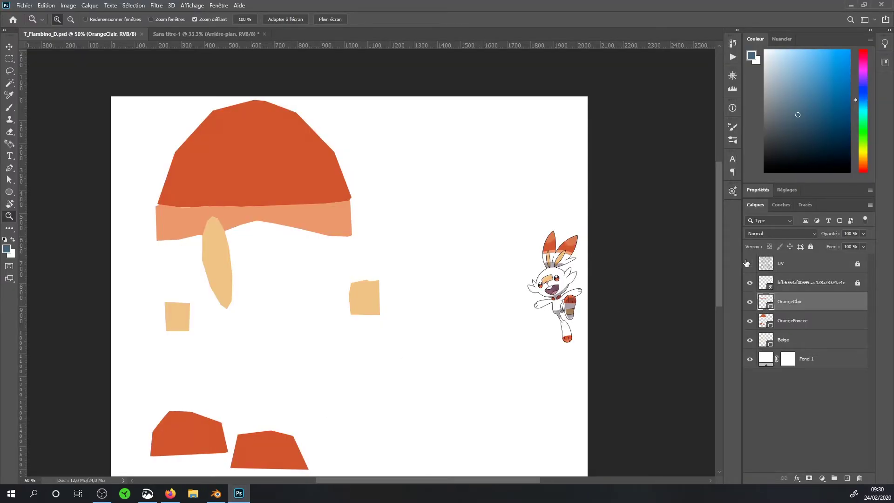
- Show the UV wireframe, zoom in and outline a closed shape around the small island beside the eye
click(749, 263)
key(ctrl+plus)
key(ctrl+plus)
key(ctrl+plus)
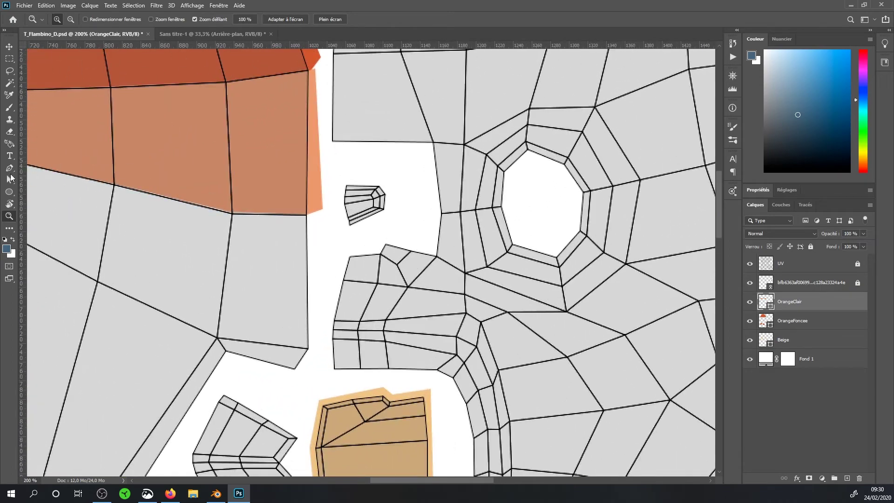
click(9, 168)
click(343, 177)
click(385, 181)
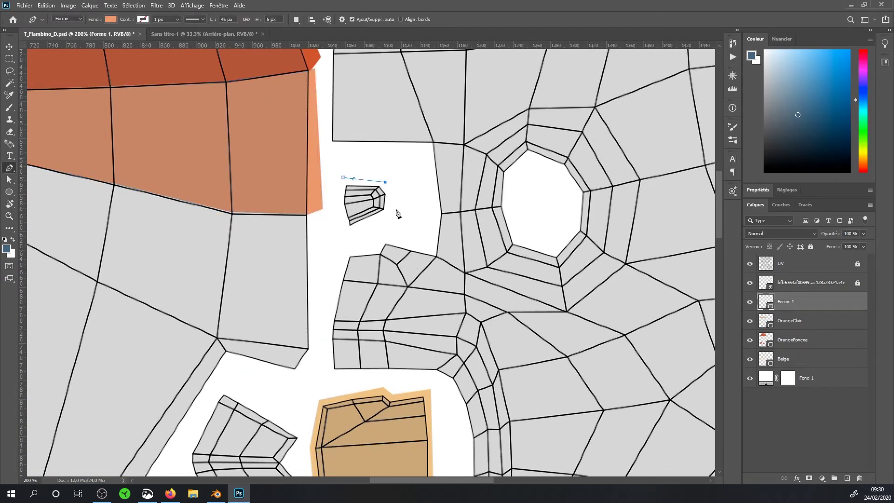
click(395, 210)
click(349, 228)
click(336, 210)
click(343, 178)
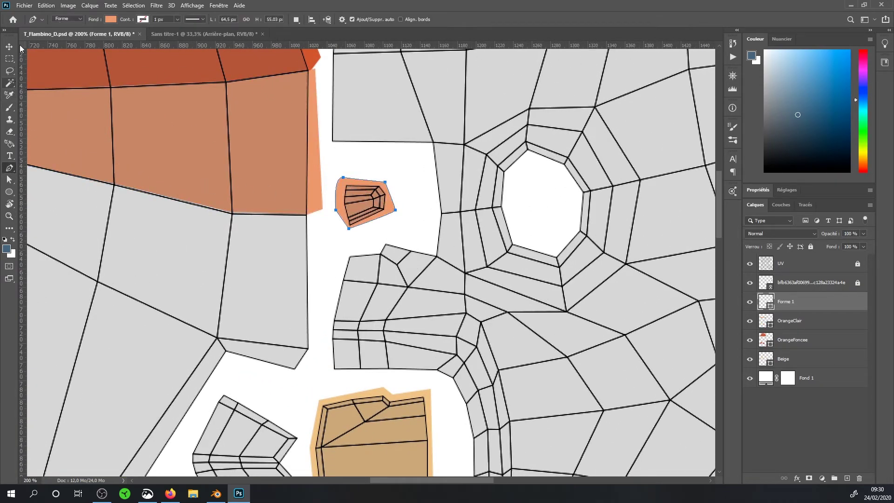
- Give the new Forme 1 shape a tan fill and pan down to the lower UV islands
scroll(471, 261, down, 1)
key(z)
alt+click(454, 229)
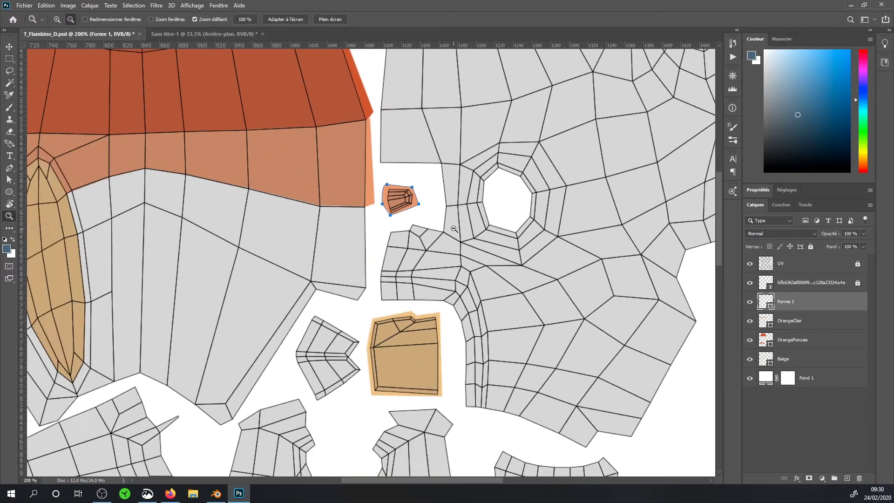
scroll(581, 234, right, 5)
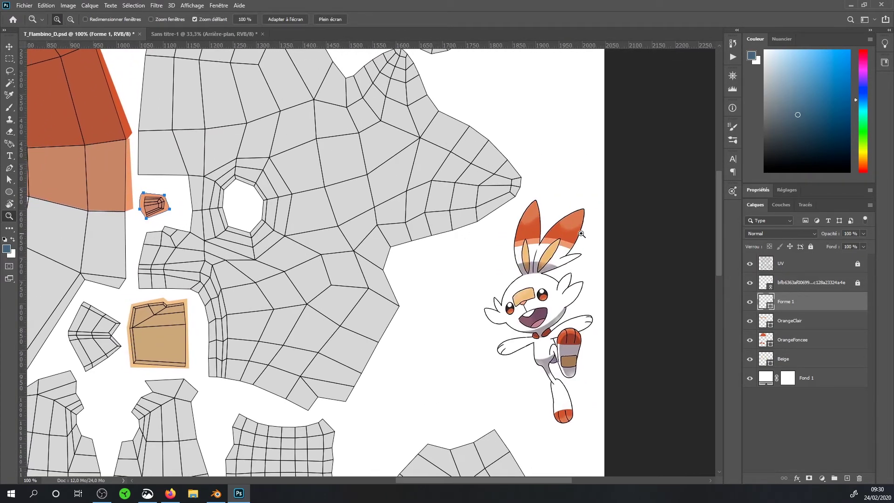
double_click(768, 303)
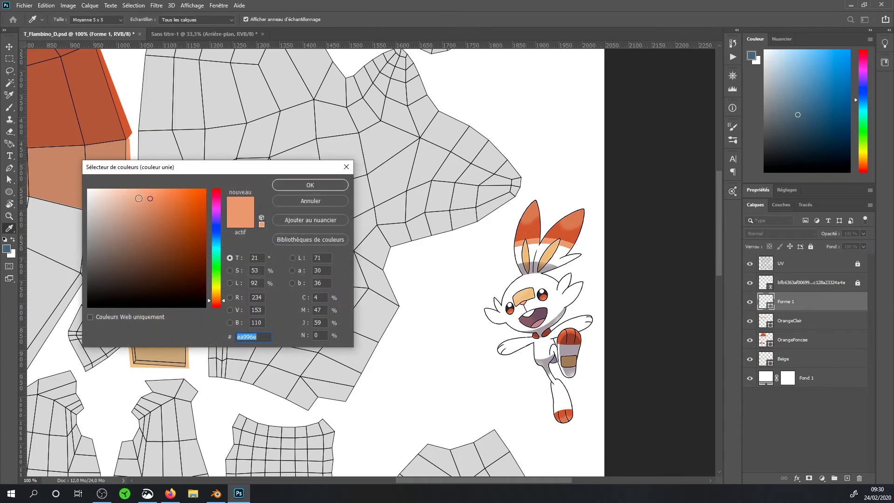
click(298, 183)
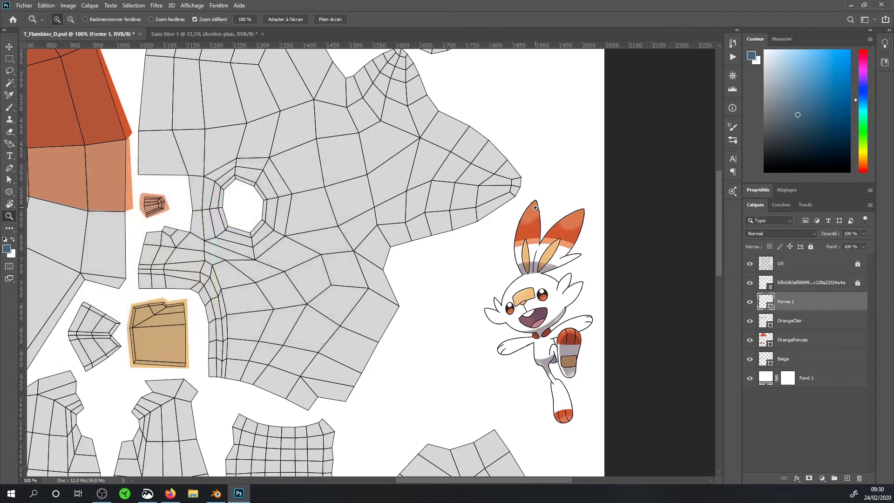
mouse_move(288, 301)
mouse_down()
mouse_move(300, 165)
mouse_move(386, 67)
mouse_move(370, 67)
mouse_move(378, 43)
mouse_move(418, 119)
mouse_move(318, 123)
mouse_up()
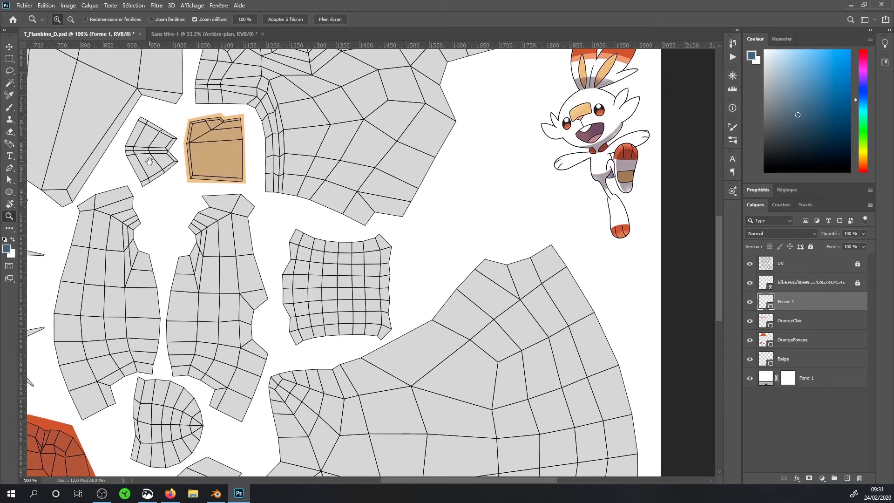
mouse_move(149, 161)
mouse_down()
mouse_move(242, 192)
mouse_move(222, 56)
mouse_up()
mouse_move(223, 298)
mouse_down()
mouse_move(225, 161)
mouse_move(240, 179)
mouse_up()
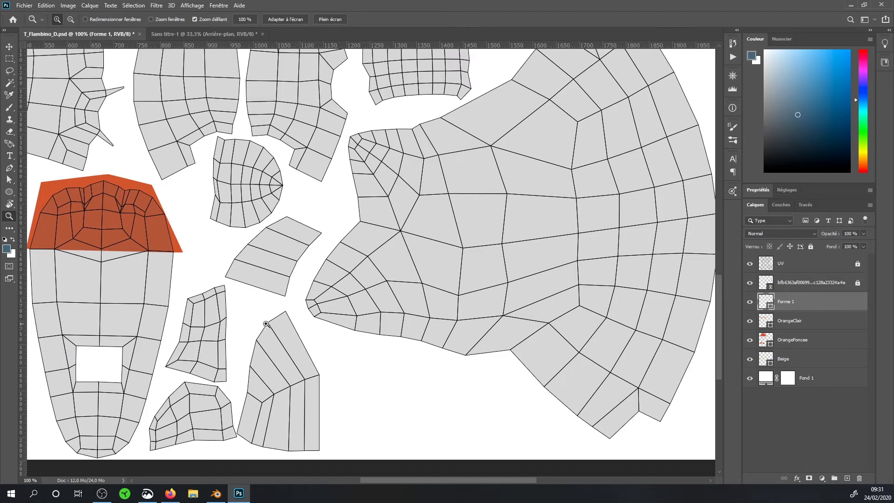
- In Blender, orbit to the mouth, enter Edit Mode and open the UV Editing workspace
click(216, 493)
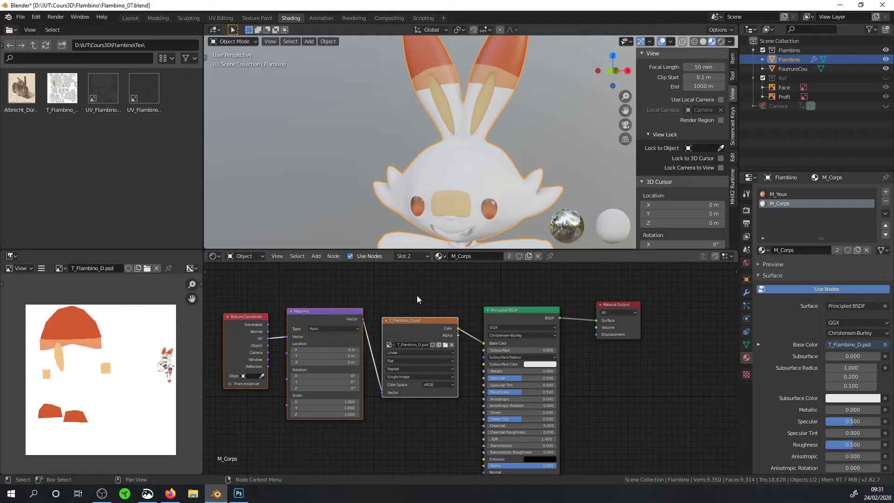
scroll(465, 220, up, 2)
scroll(473, 193, up, 2)
middle_drag(473, 193, 480, 165)
key(Tab)
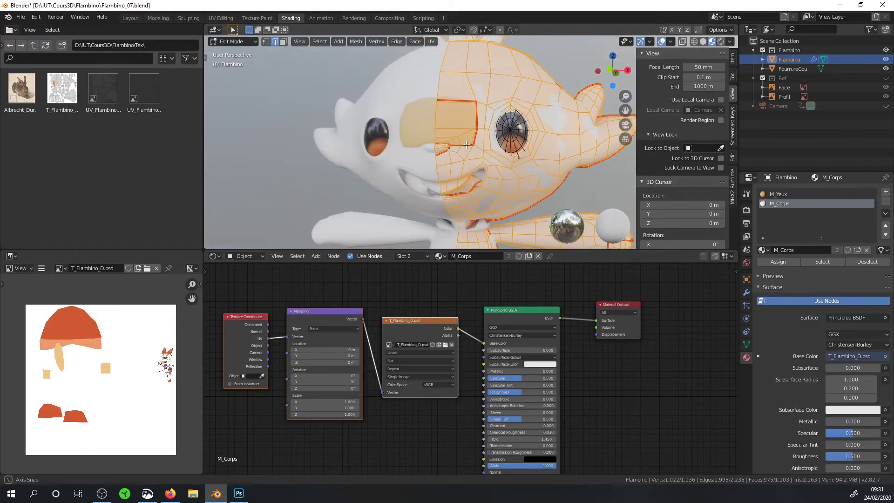
scroll(479, 165, up, 2)
click(221, 18)
- Select only the mouth island to locate its UVs, then leave Edit Mode
key(alt+a)
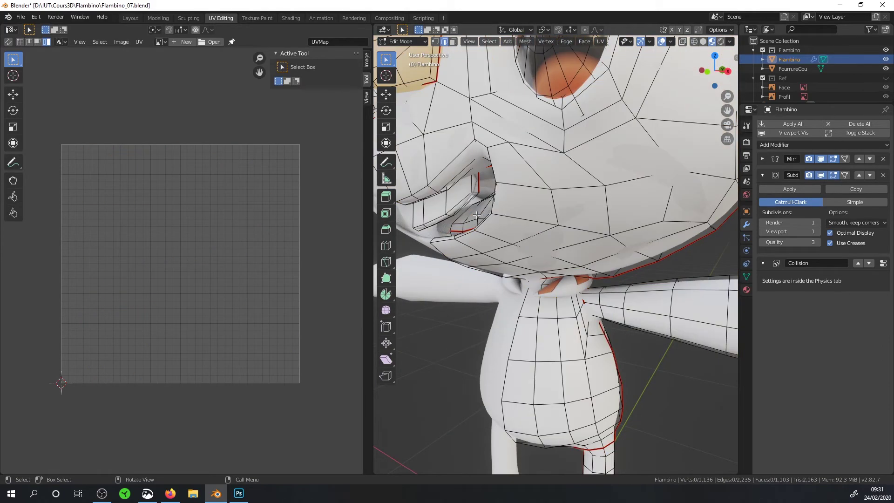
key(l)
scroll(206, 193, up, 3)
key(Home)
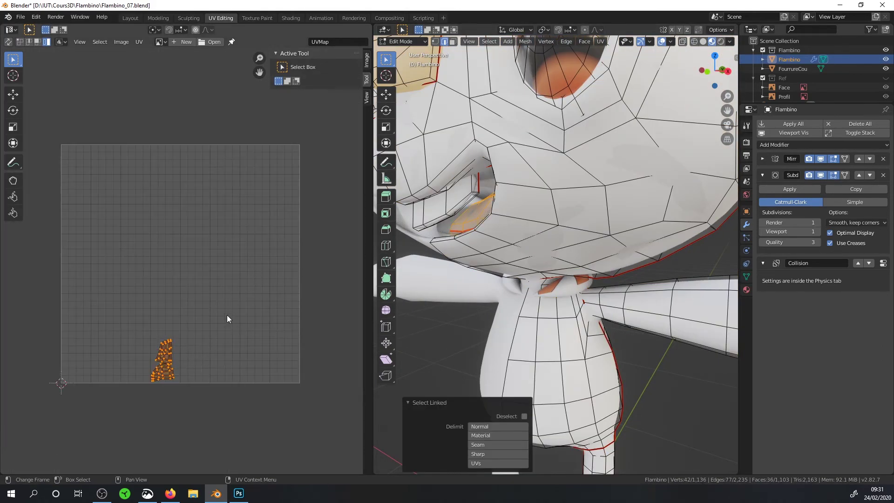
key(Tab)
key(alt+Tab)
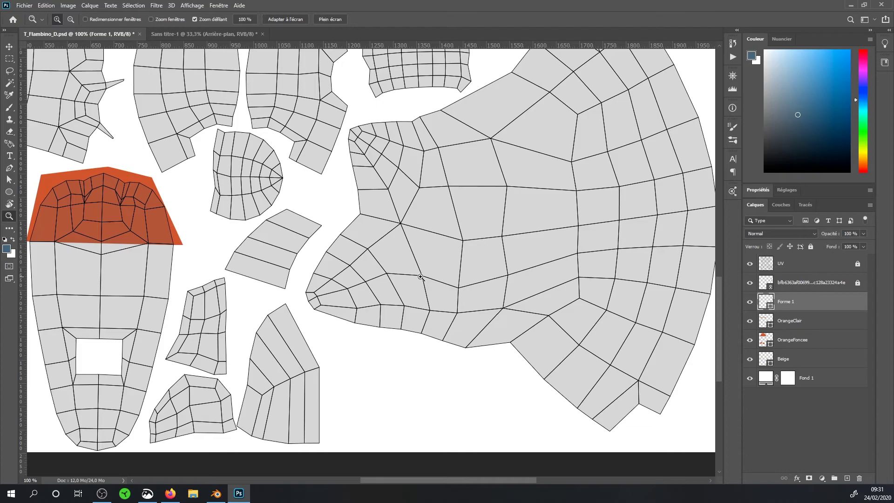
- Outline a closed Pen shape over the small piece at the bottom of the UV layout
scroll(400, 284, down, 2)
alt+scroll(324, 264, down, 2)
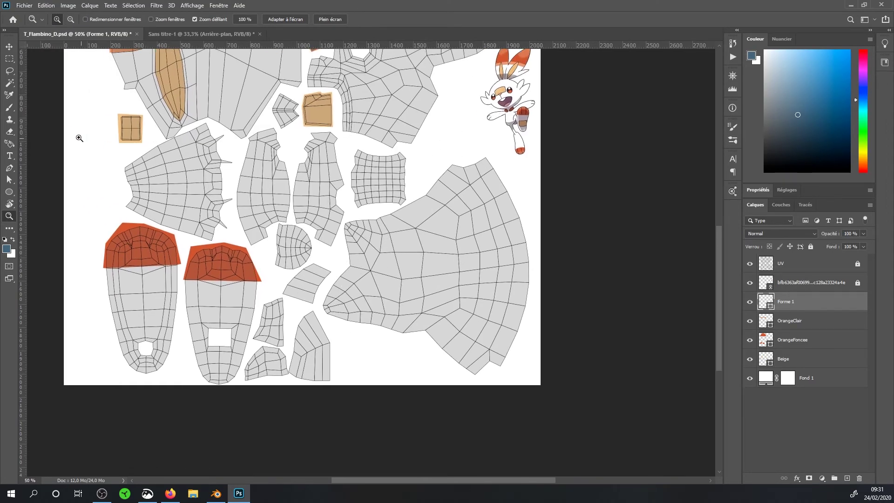
click(9, 168)
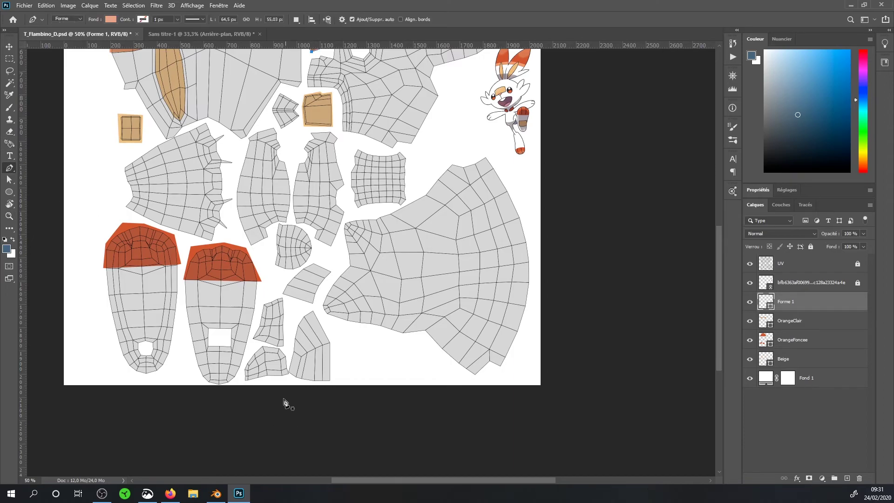
click(290, 366)
click(284, 297)
click(260, 300)
click(242, 381)
click(290, 366)
- Give the Forme 2 shape a salmon #e3a183 light orange fill
key(z)
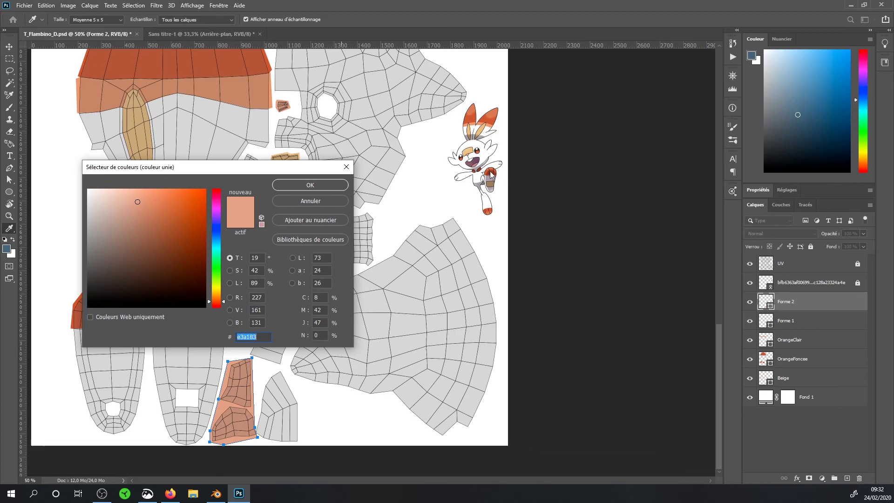
click(311, 186)
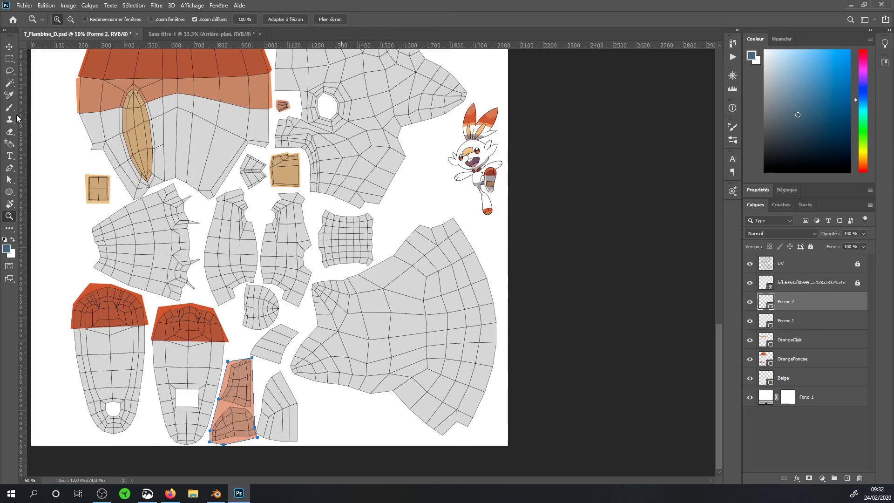
key(v)
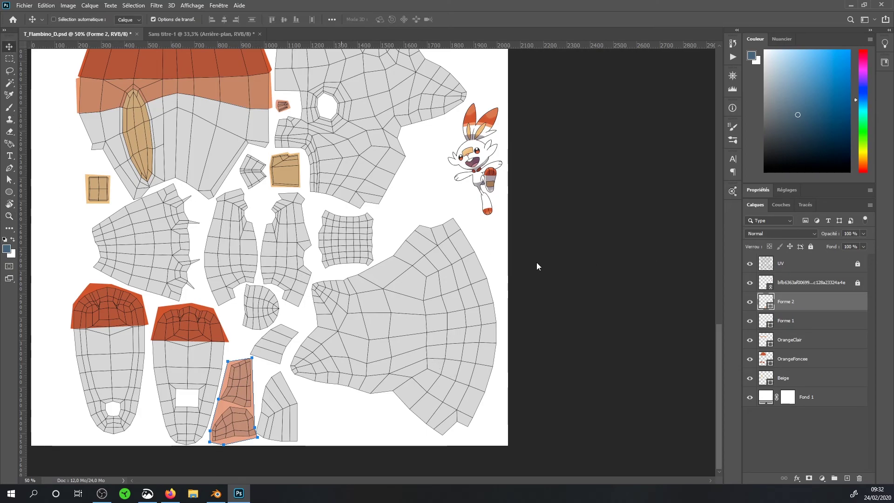
double_click(765, 302)
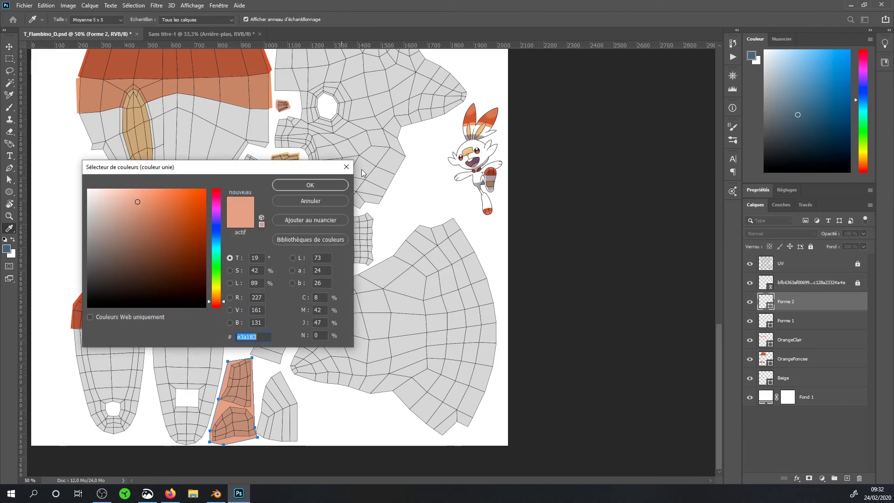
click(310, 185)
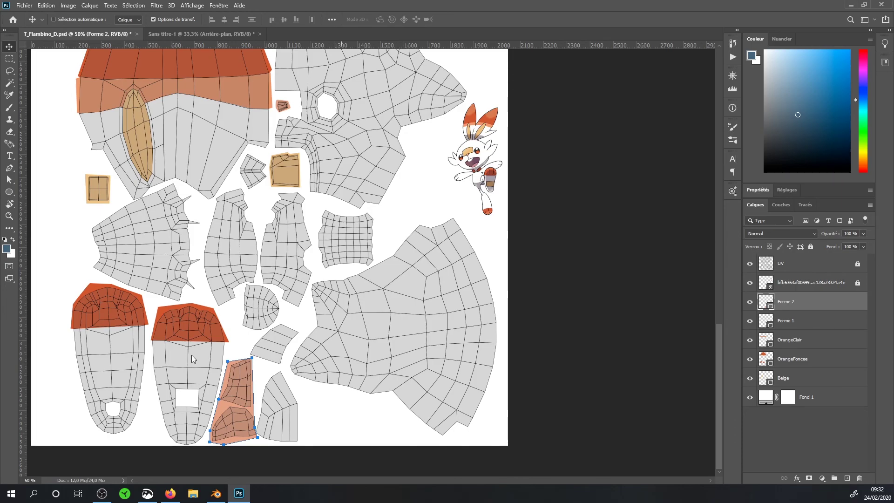
- Add an empty Calque 1 painting layer and pick a darker brush colour
key(b)
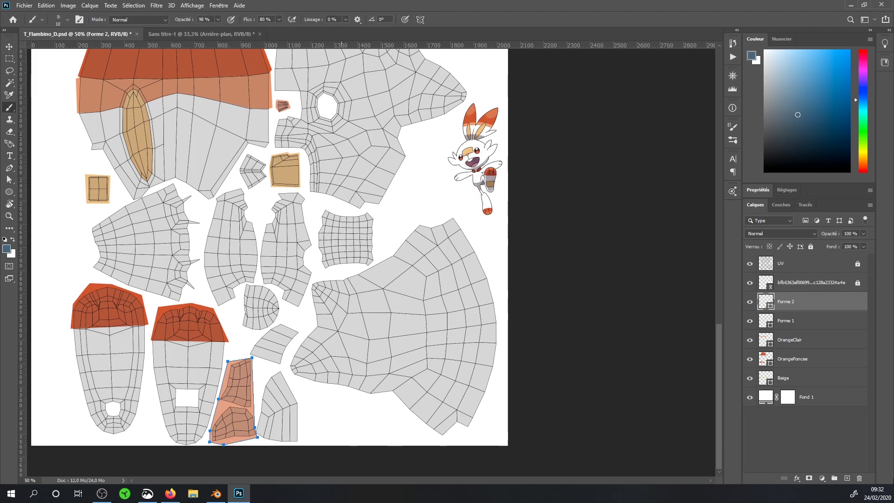
click(847, 478)
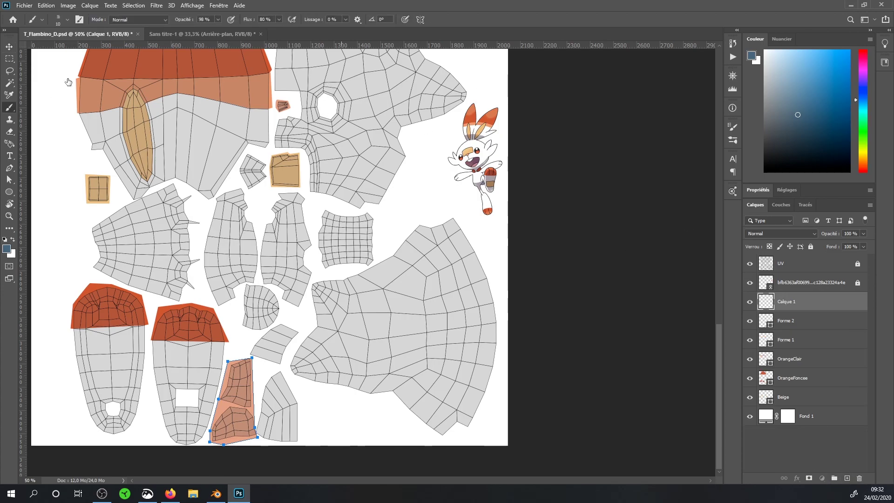
click(800, 132)
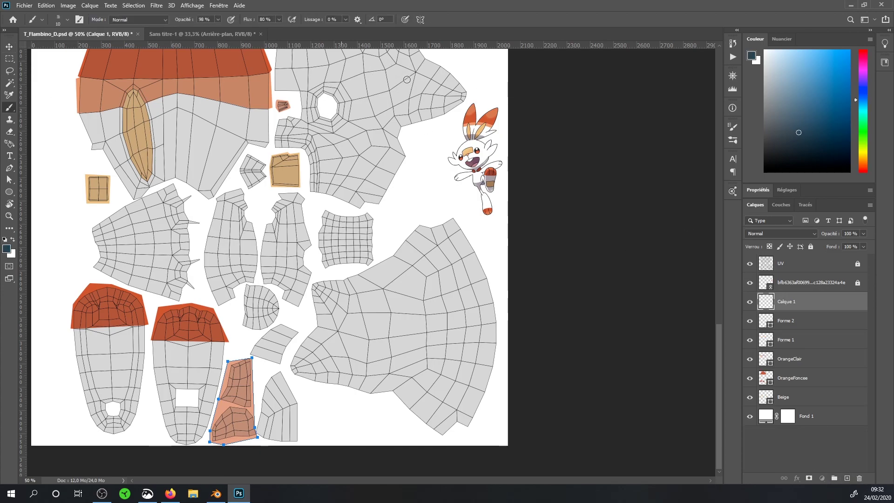